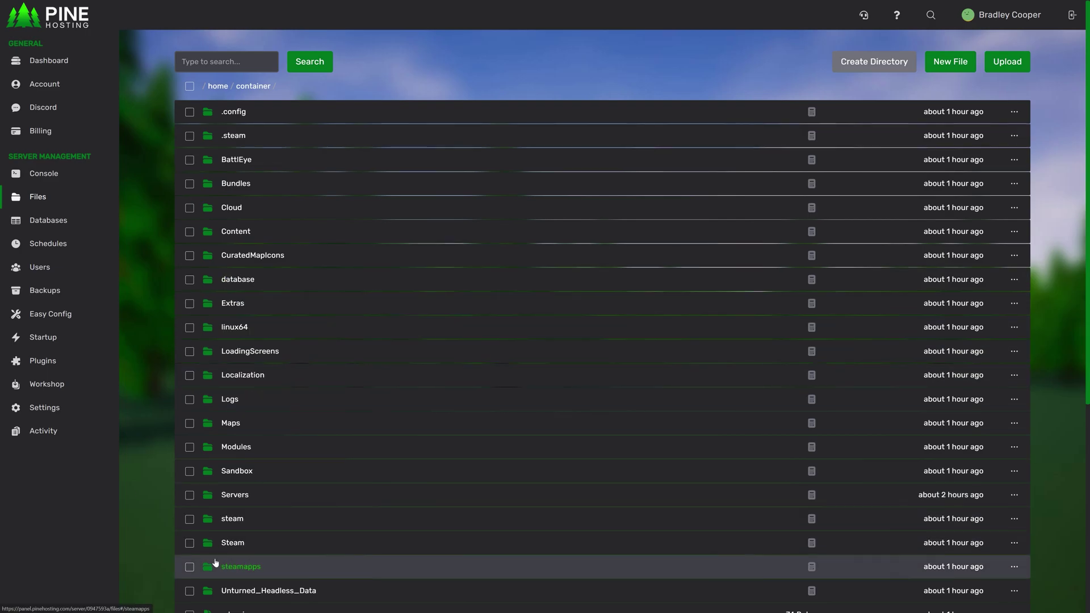
# Browse into Servers/unturned and then back up to the container folder.
pyautogui.click(247, 496)
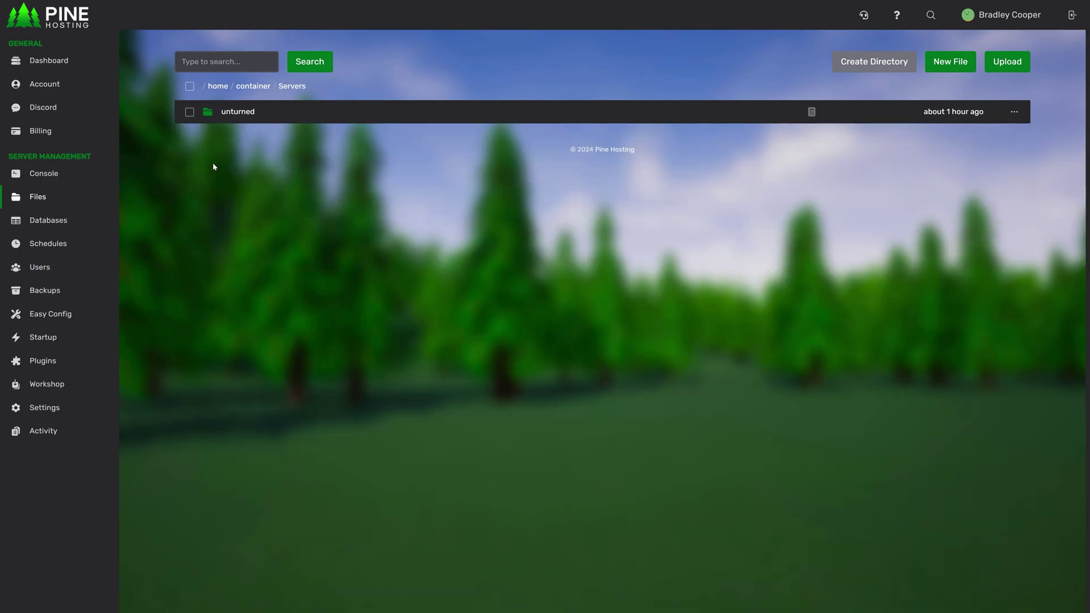
pyautogui.click(231, 113)
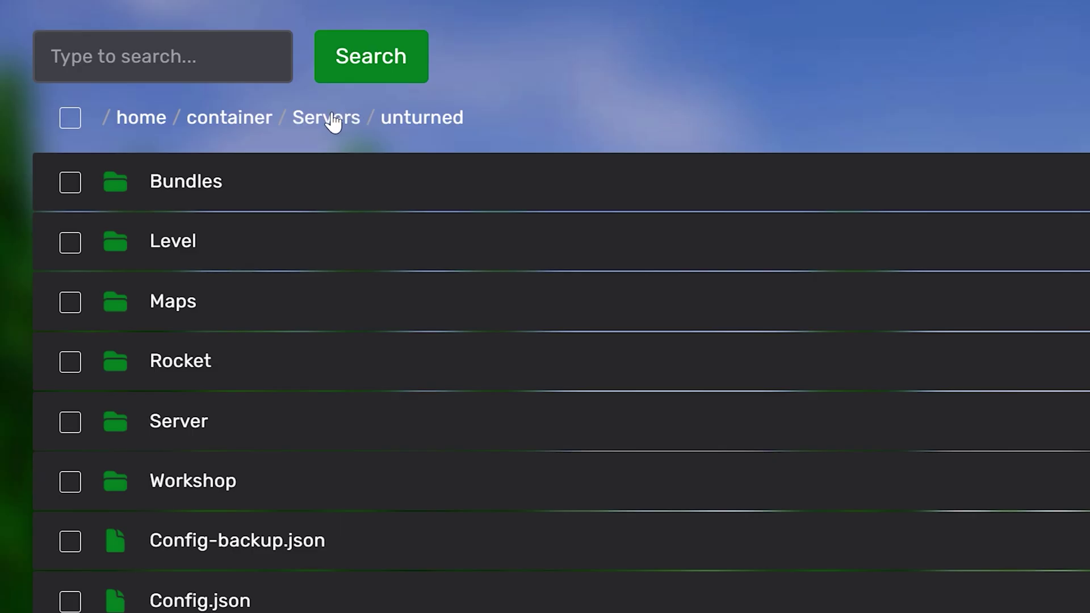
pyautogui.click(311, 119)
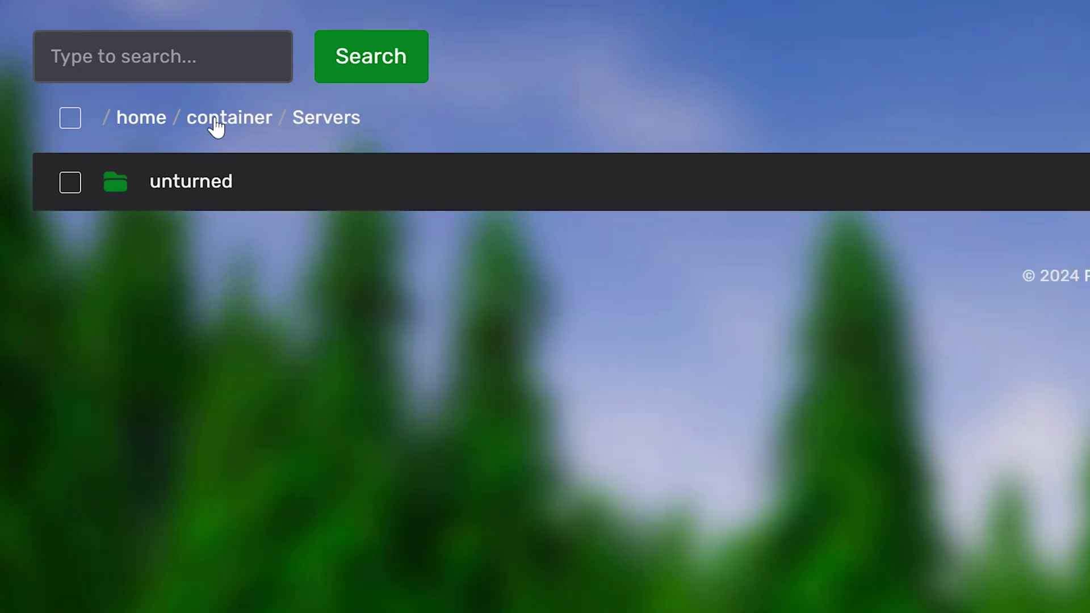
pyautogui.click(213, 120)
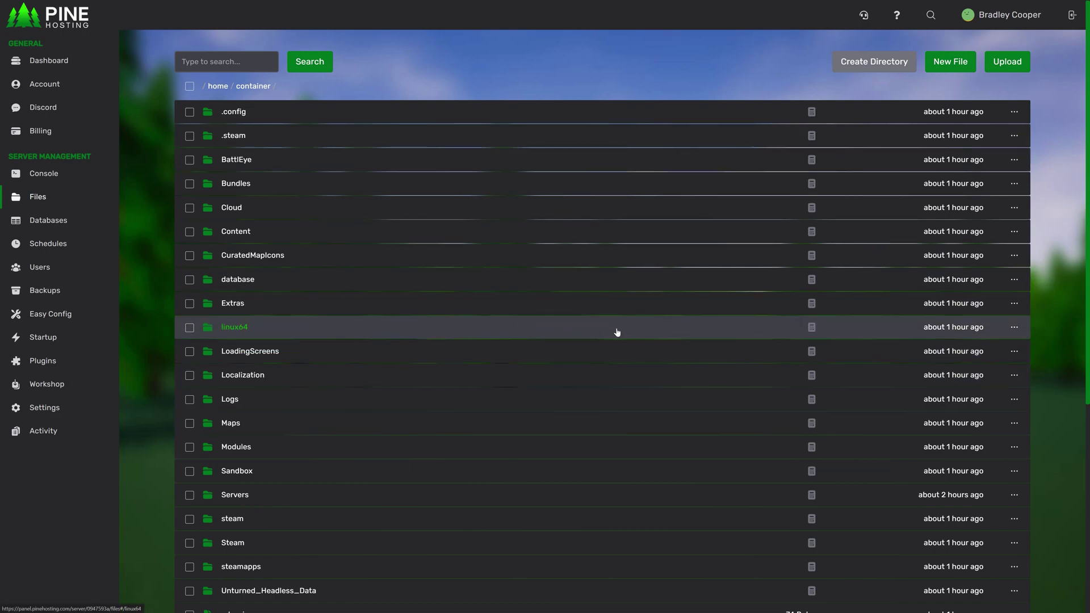
# Drag the local UploadFile folder onto the container list to upload it, then check its contents.
pyautogui.click(1006, 64)
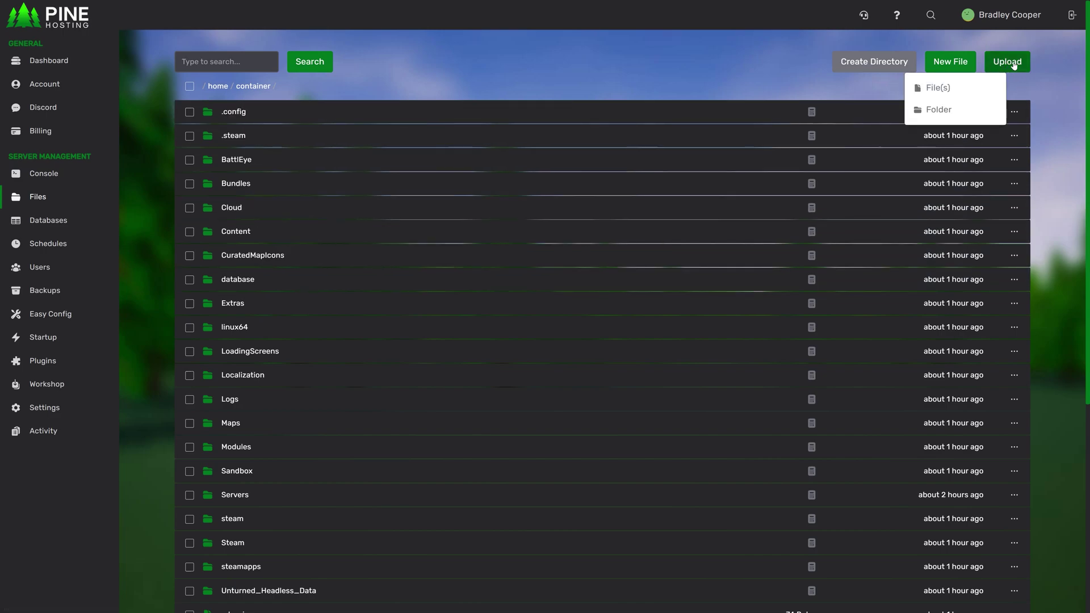
pyautogui.click(964, 121)
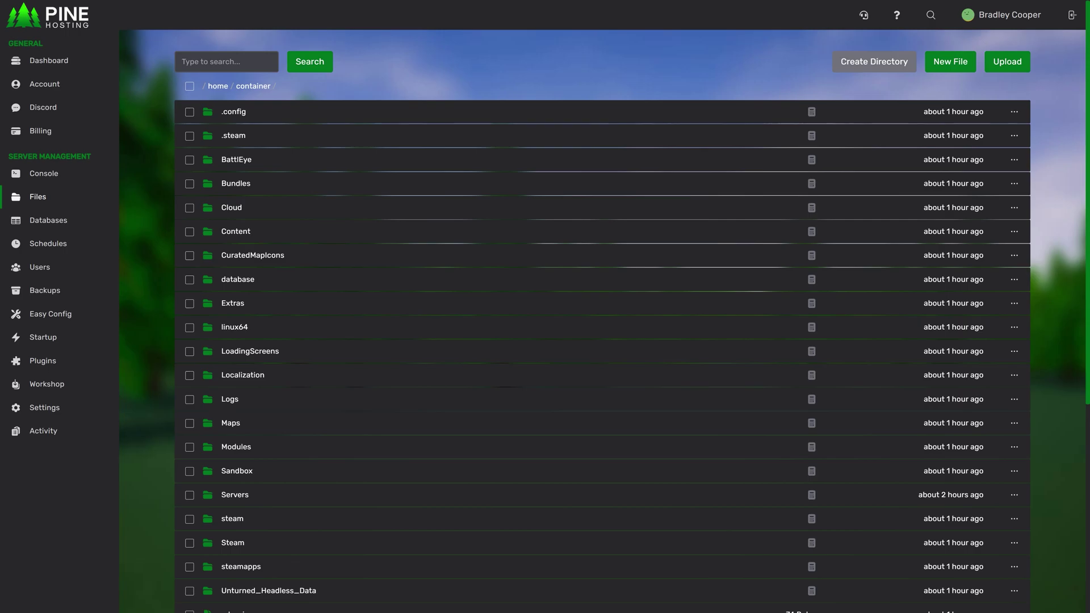
pyautogui.moveTo(531, 1); pyautogui.dragTo(486, 308)
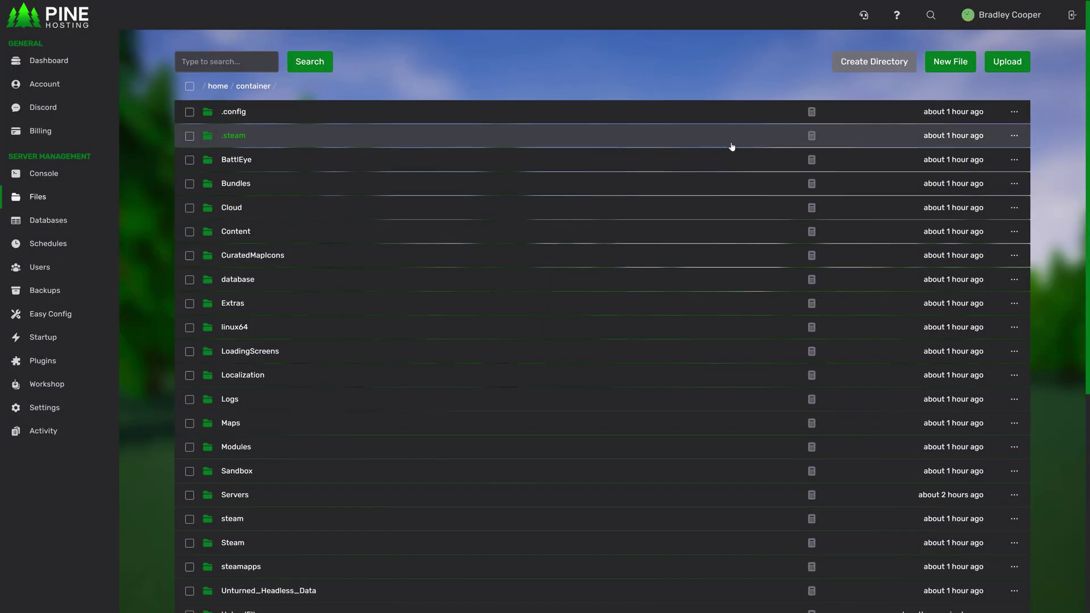
pyautogui.scroll(-1, 636, 219)
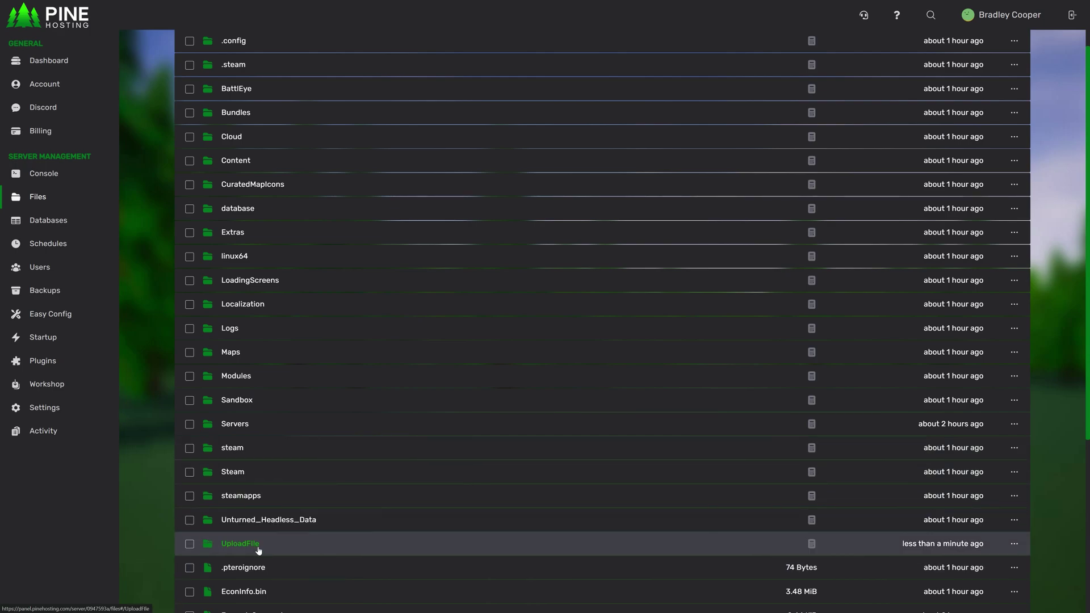
pyautogui.click(241, 544)
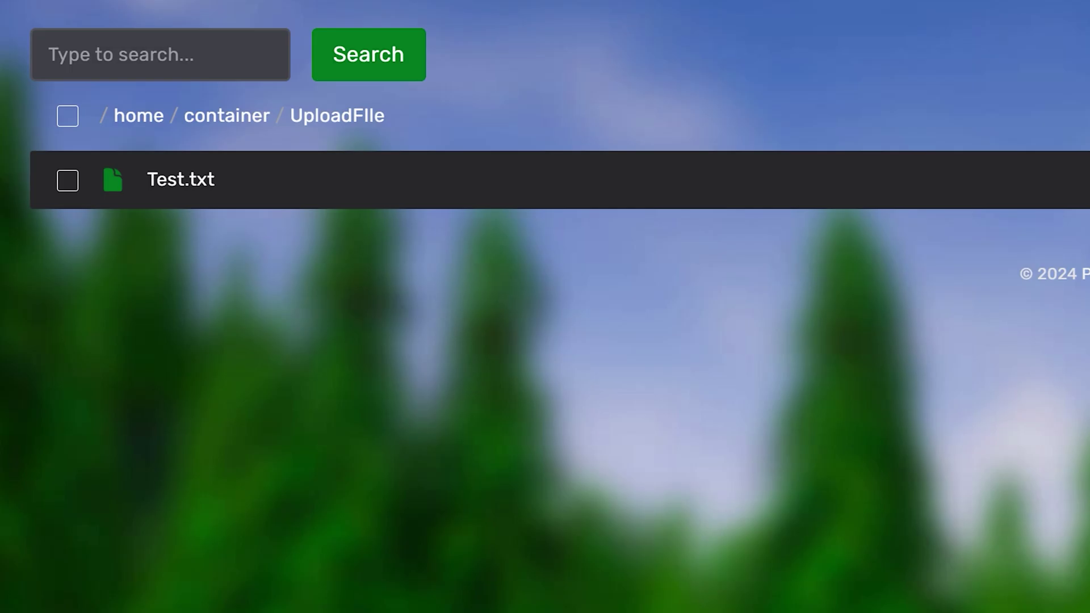
pyautogui.click(243, 120)
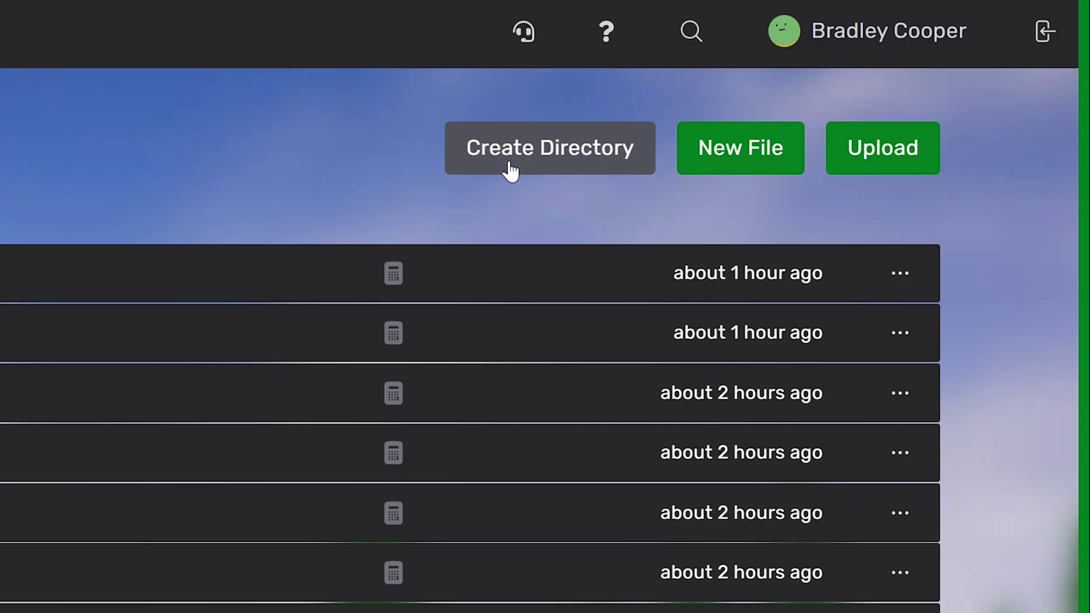
# Make a new directory called TestFolder in home/container.
pyautogui.click(527, 163)
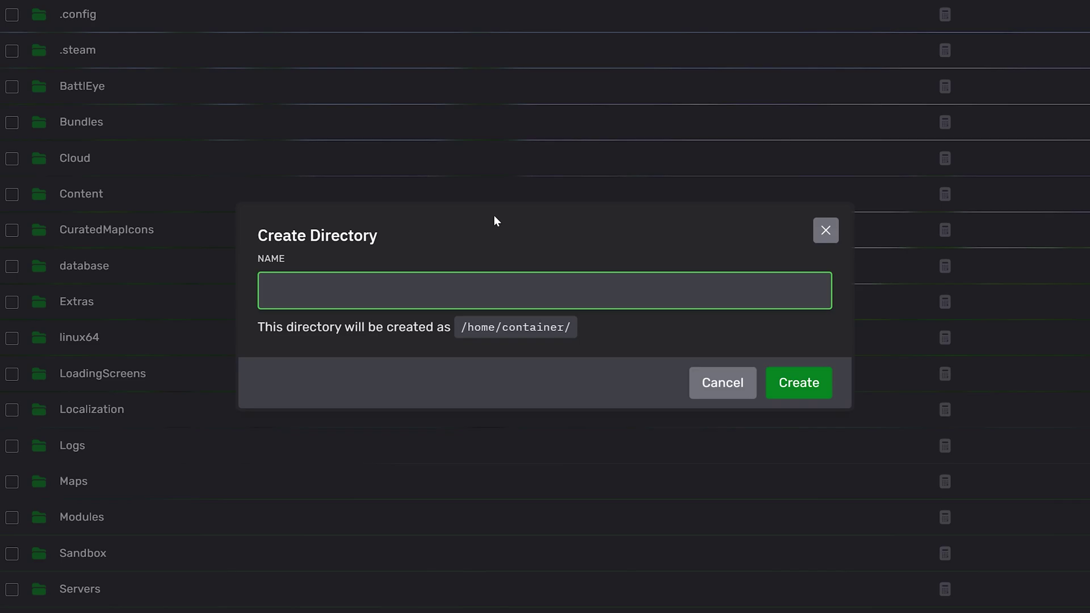
pyautogui.write('TestFolder')
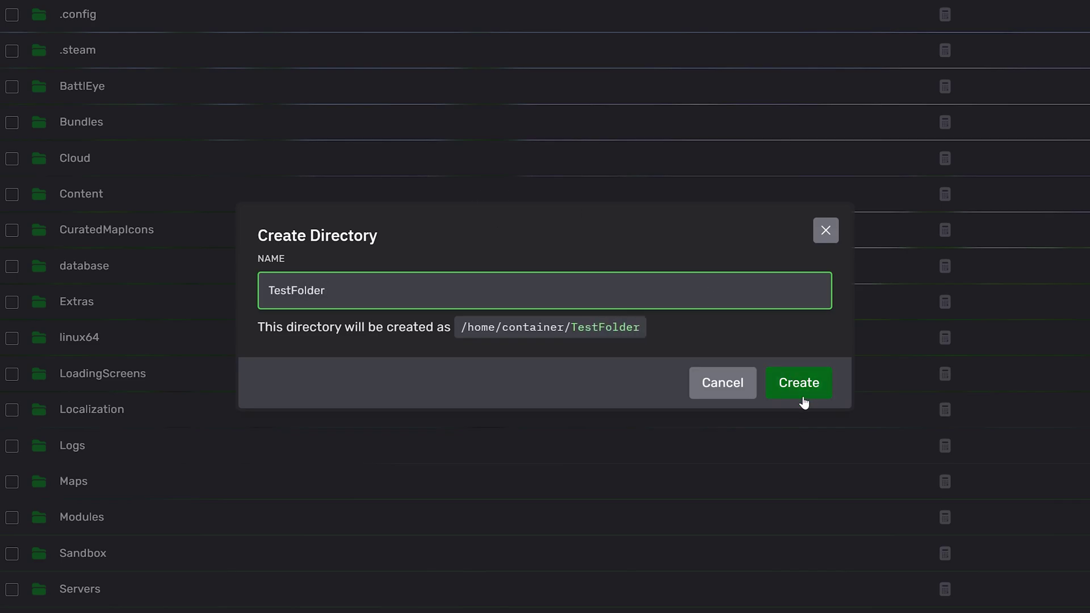
pyautogui.click(799, 391)
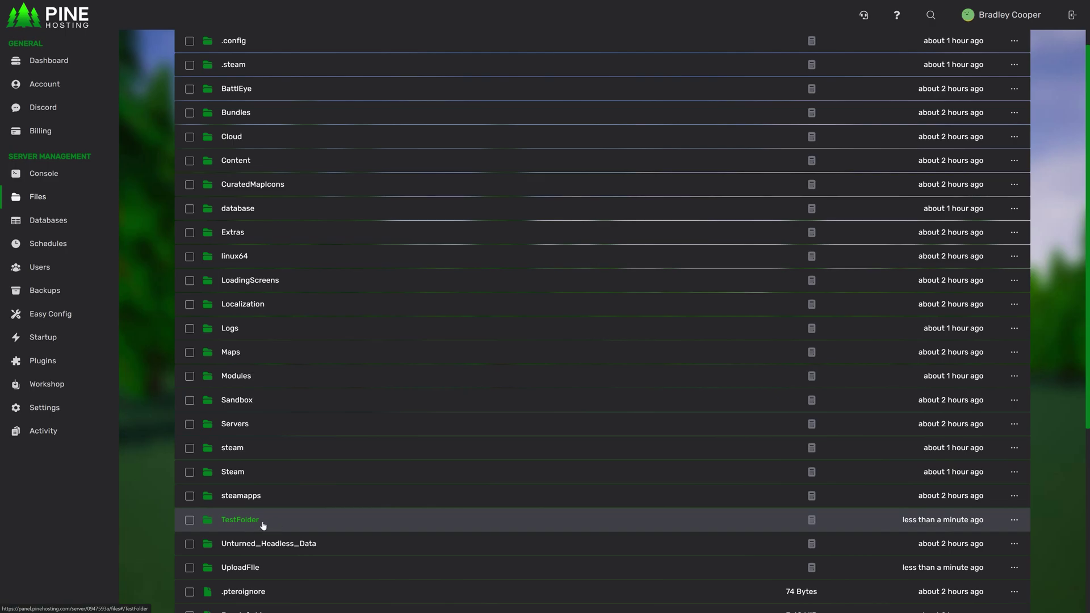
pyautogui.scroll(2, 659, 394)
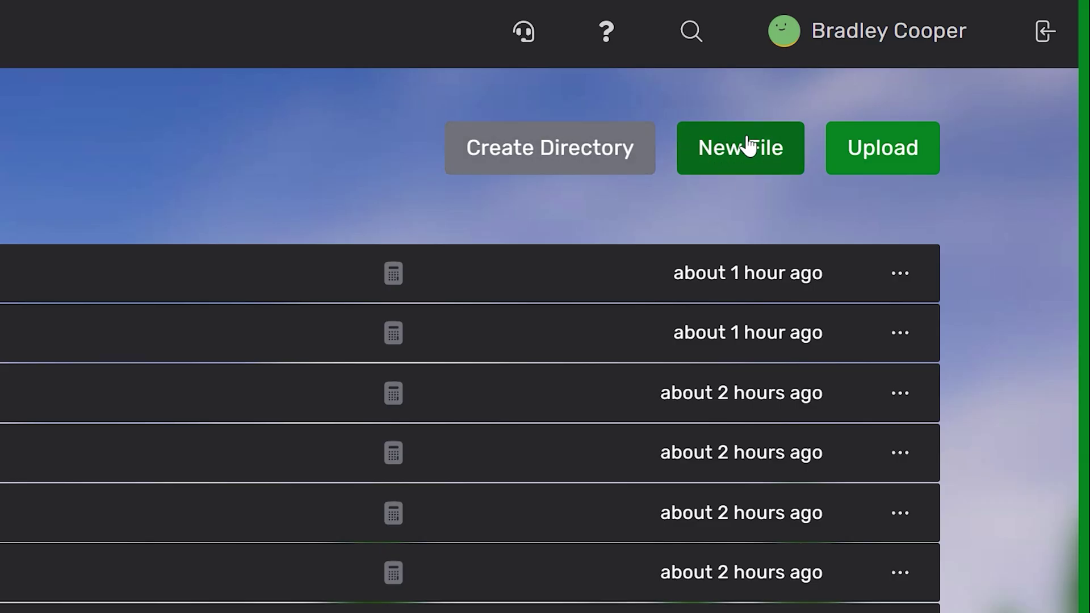
# Write a new file containing 'Text File here' and save it as text.txt.
pyautogui.click(748, 149)
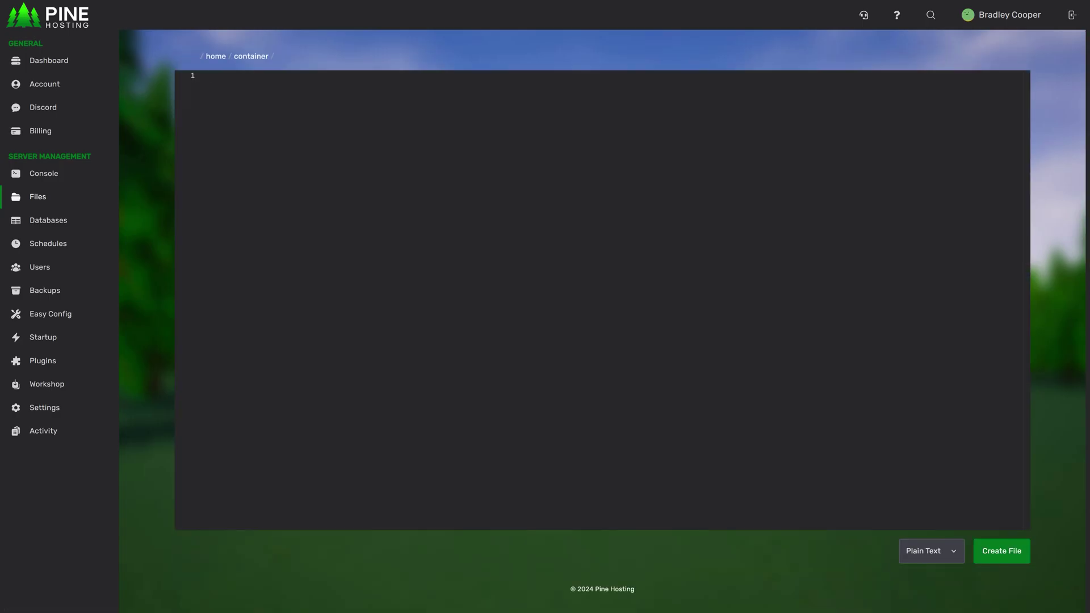
pyautogui.write('Text File he')
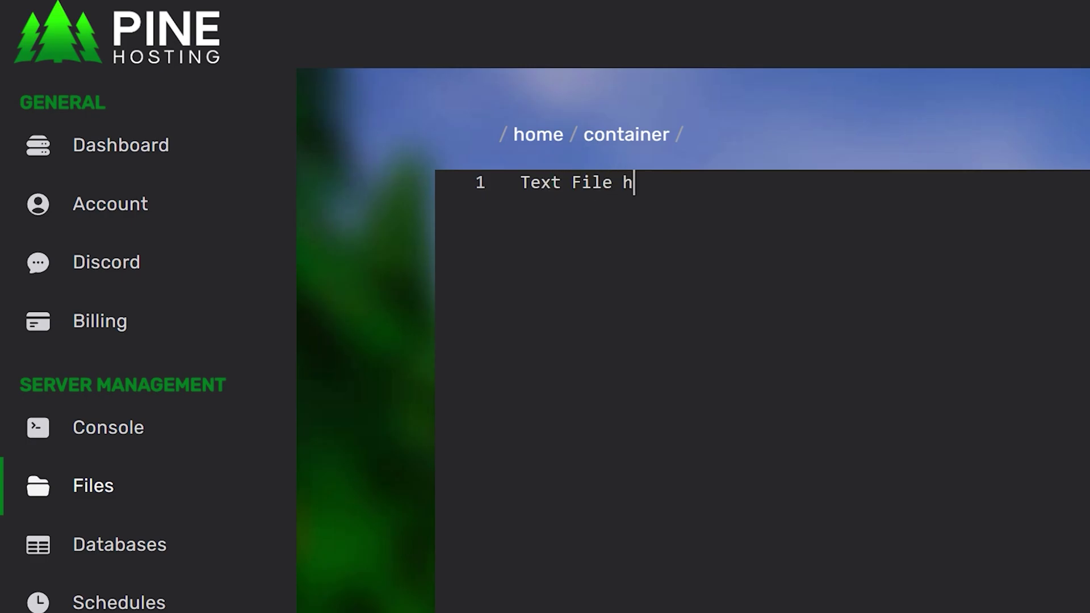
pyautogui.write('re')
pyautogui.hotkey('ctrl', 's')
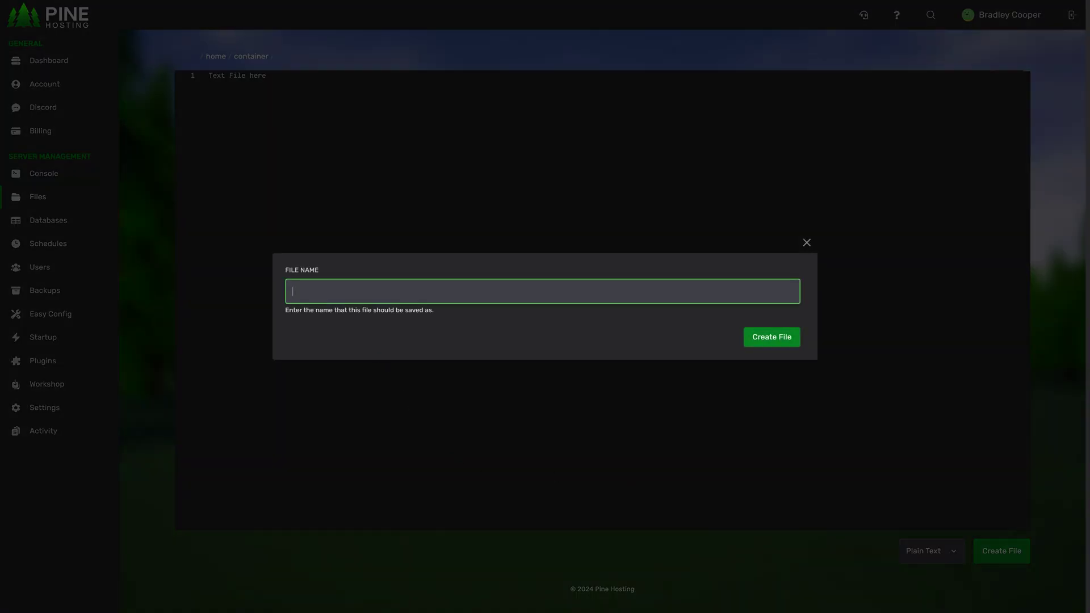
pyautogui.write('text.txt')
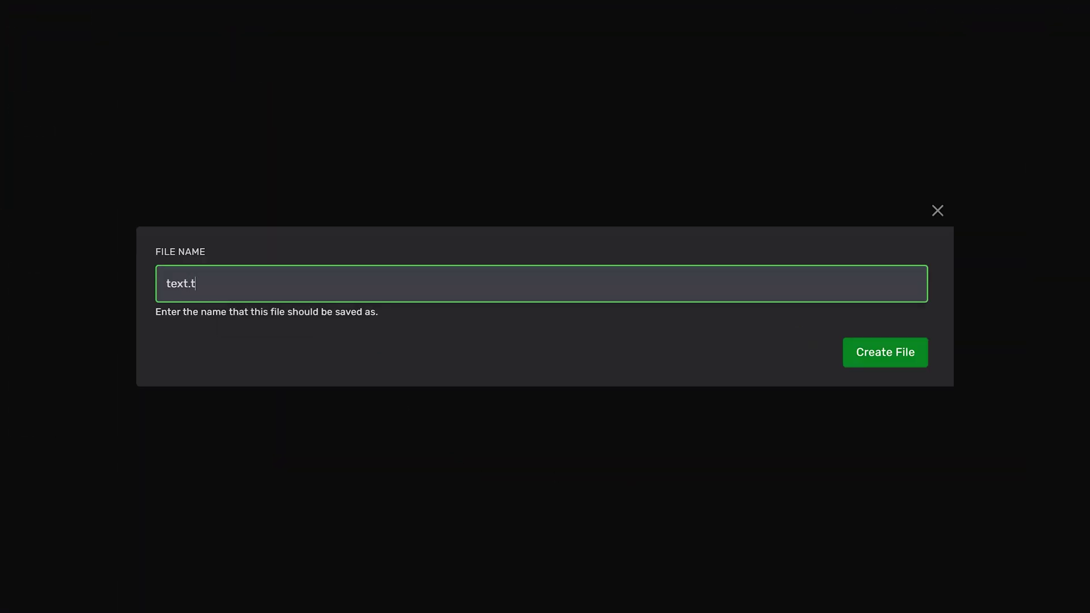
pyautogui.click(909, 353)
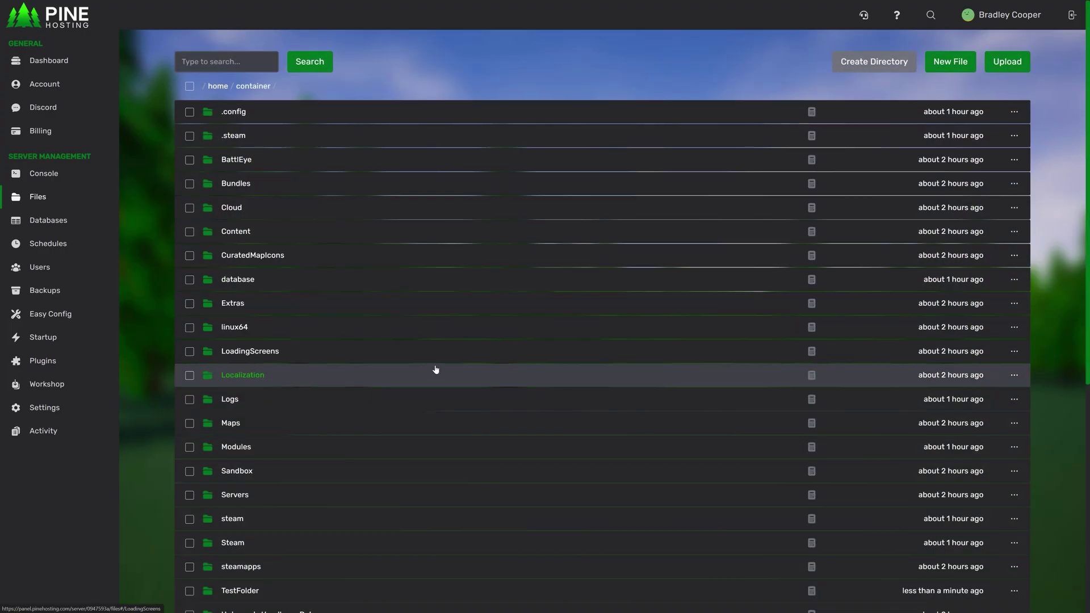
pyautogui.scroll(-6, 436, 370)
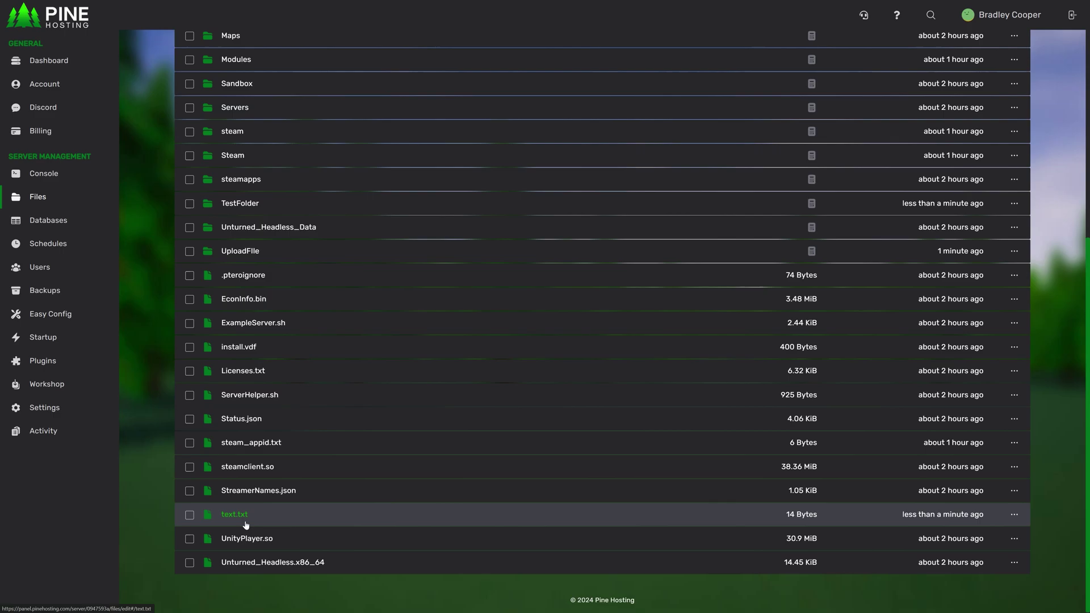
pyautogui.scroll(6, 830, 372)
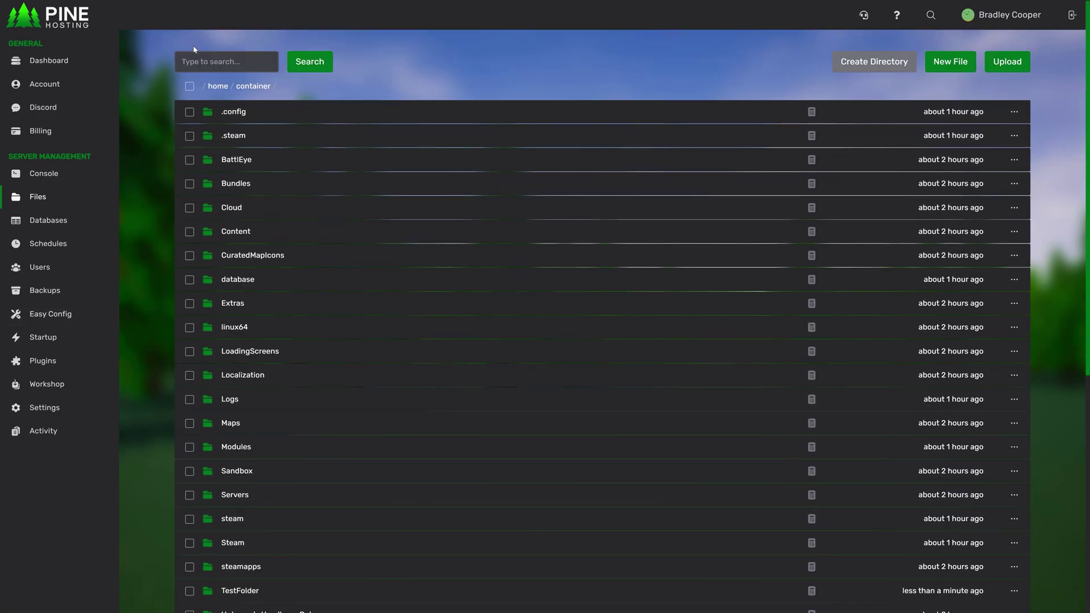
# Open text.txt in the editor and select its 'Text File here' text.
pyautogui.click(195, 62)
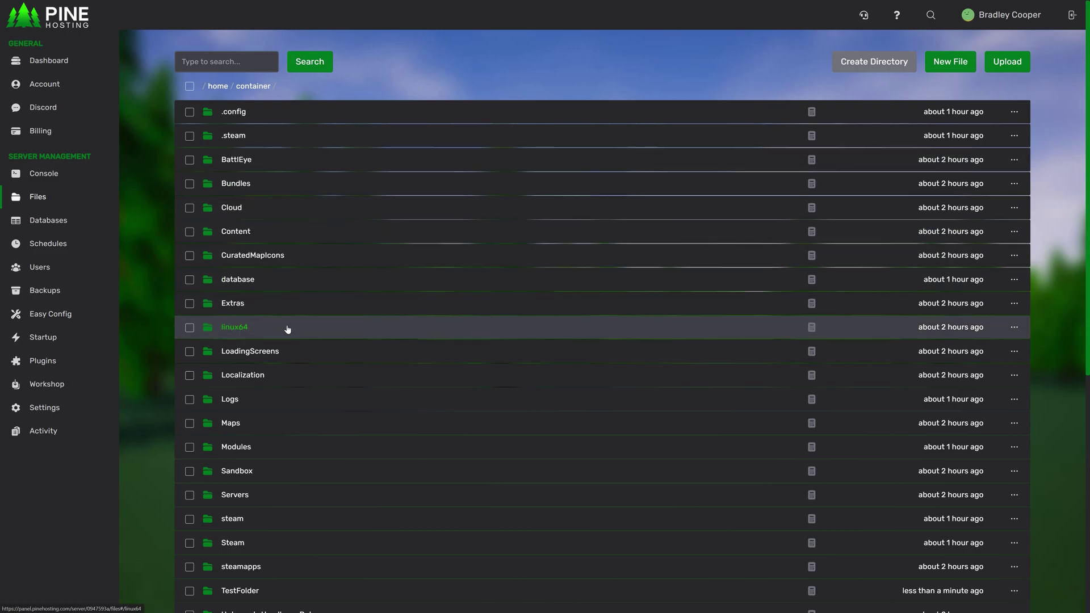
pyautogui.scroll(-3, 287, 329)
pyautogui.scroll(-1, 285, 552)
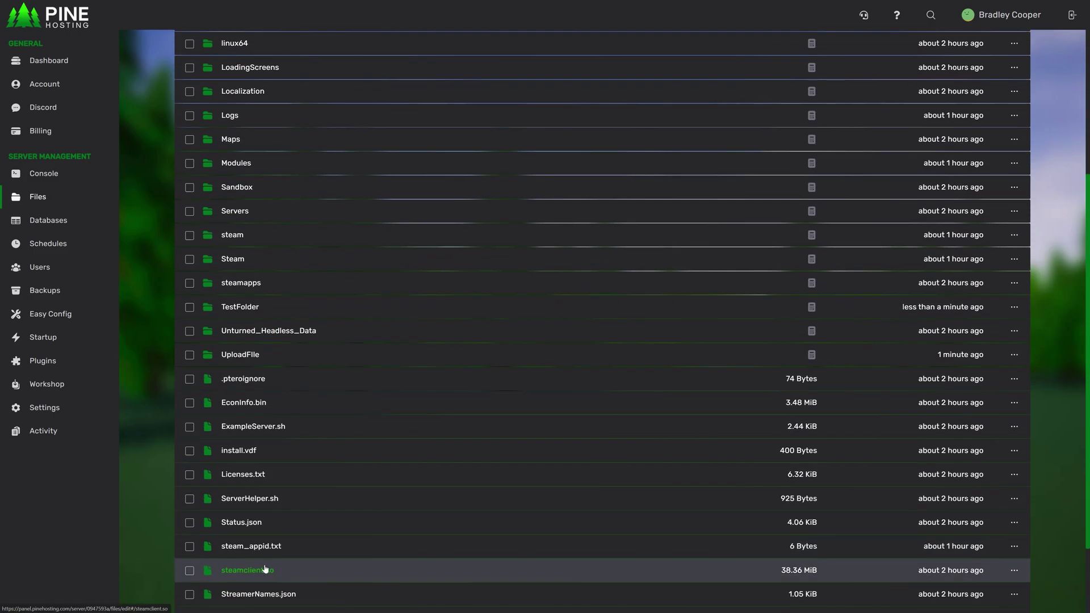
pyautogui.click(243, 566)
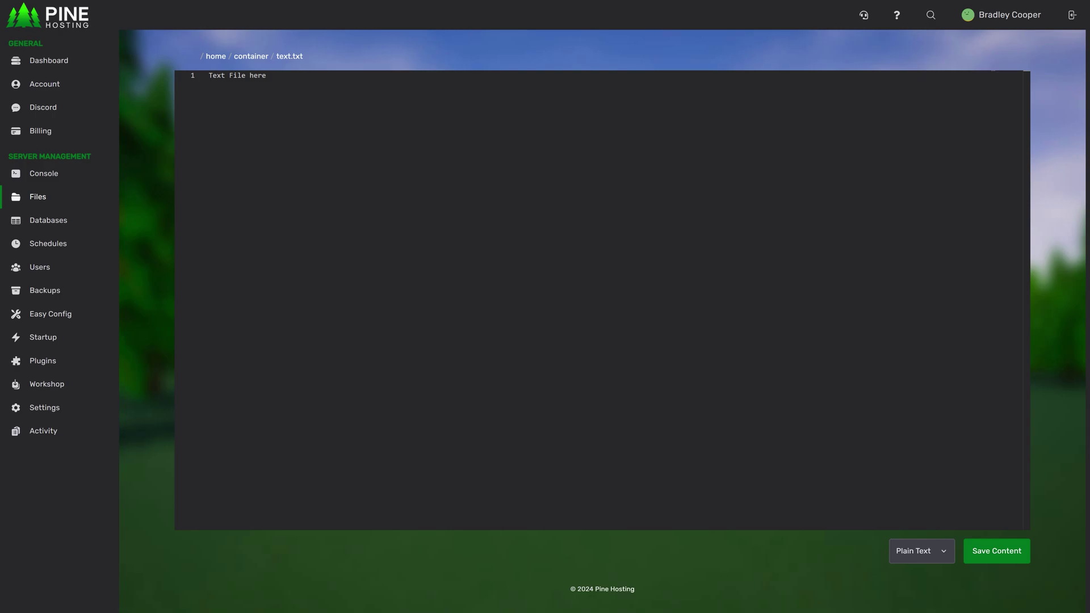
pyautogui.hotkey('ctrl', 'a')
pyautogui.hotkey('ctrl', 'c')
# Search the container files for 'Text File here' and preview text.txt from the results.
pyautogui.click(251, 61)
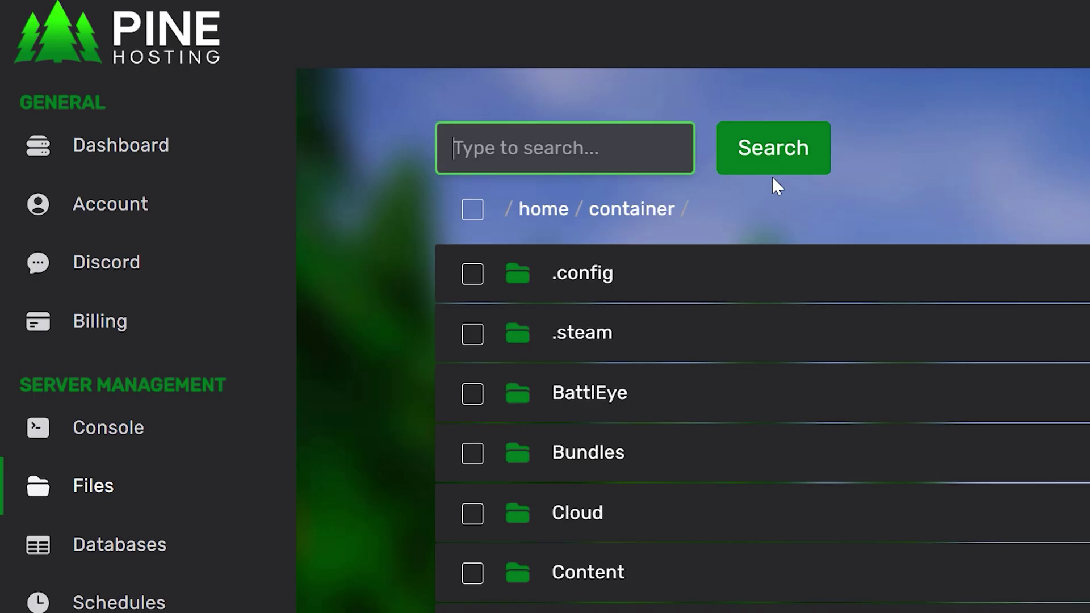
pyautogui.hotkey('ctrl', 'v')
pyautogui.click(787, 161)
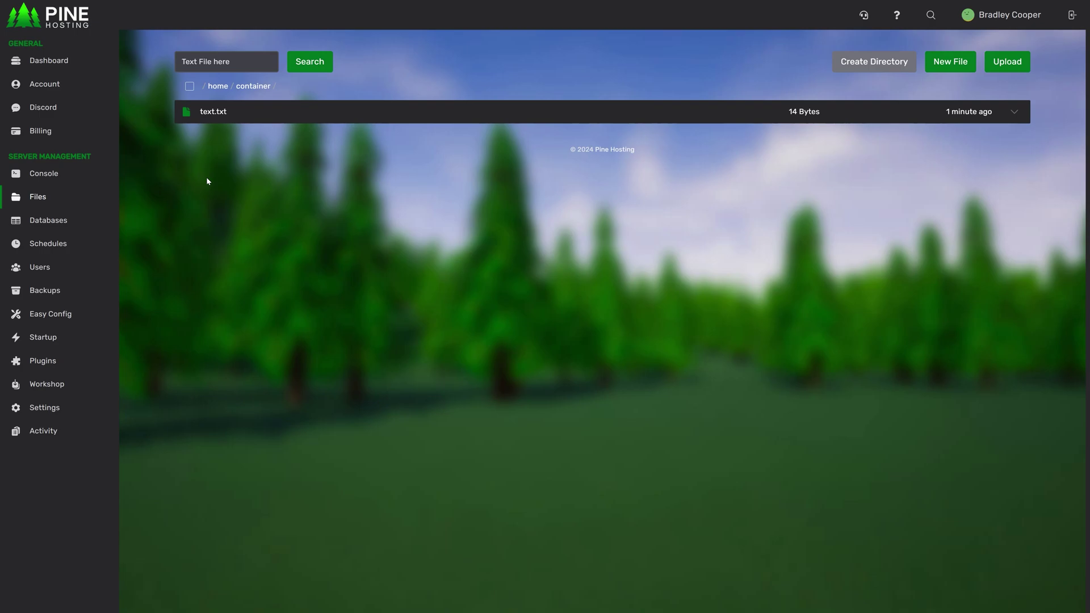
pyautogui.click(1018, 116)
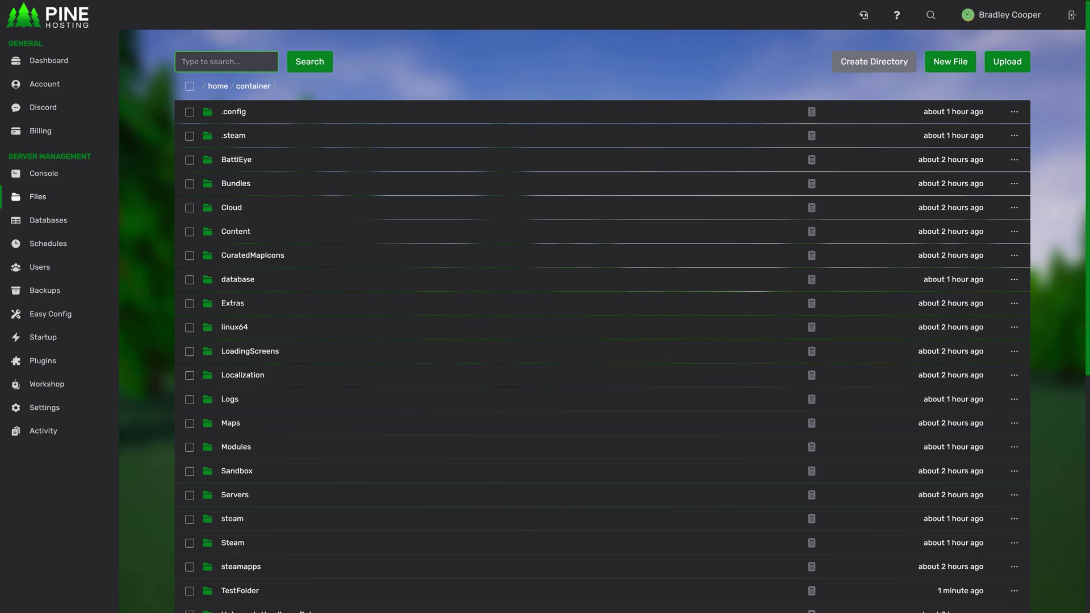
# Search the files for 'Log' and open Artifact_1_Off.dat from the results in the editor.
pyautogui.write('Log')
pyautogui.press('Return')
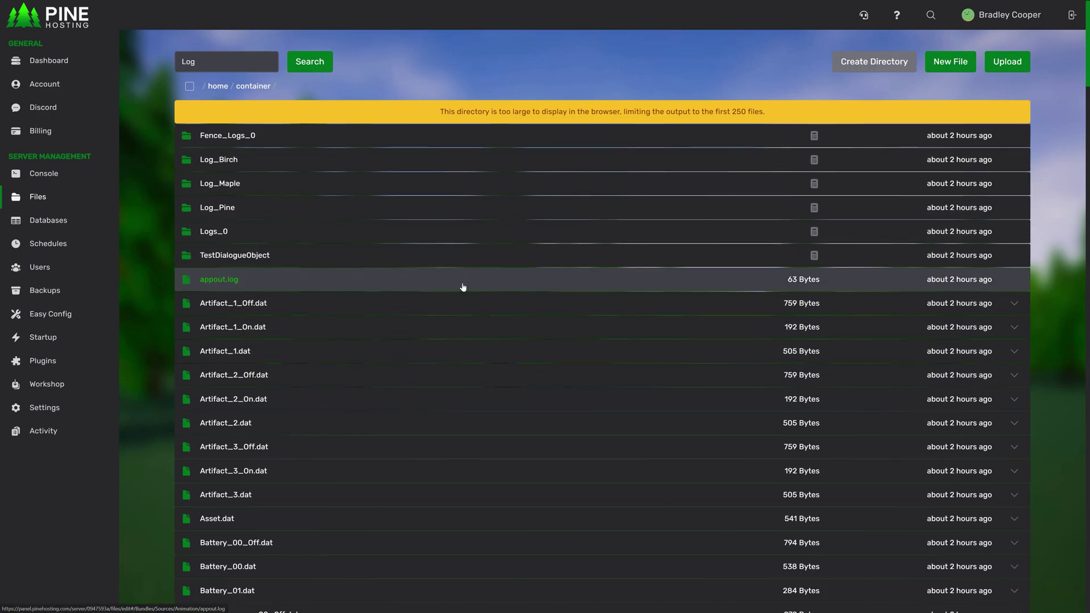
pyautogui.click(1017, 306)
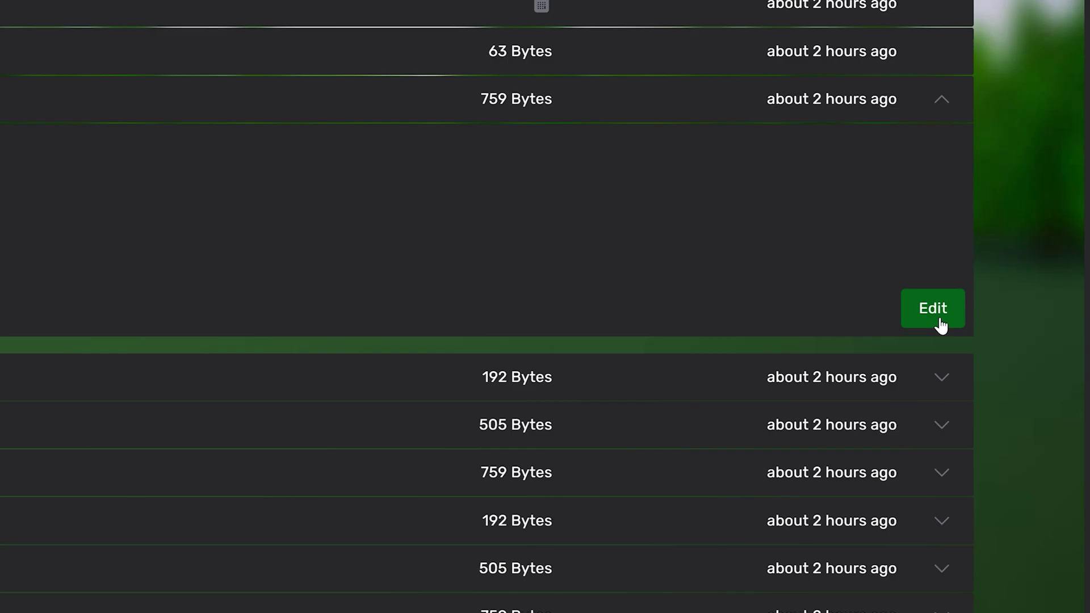
pyautogui.click(1013, 413)
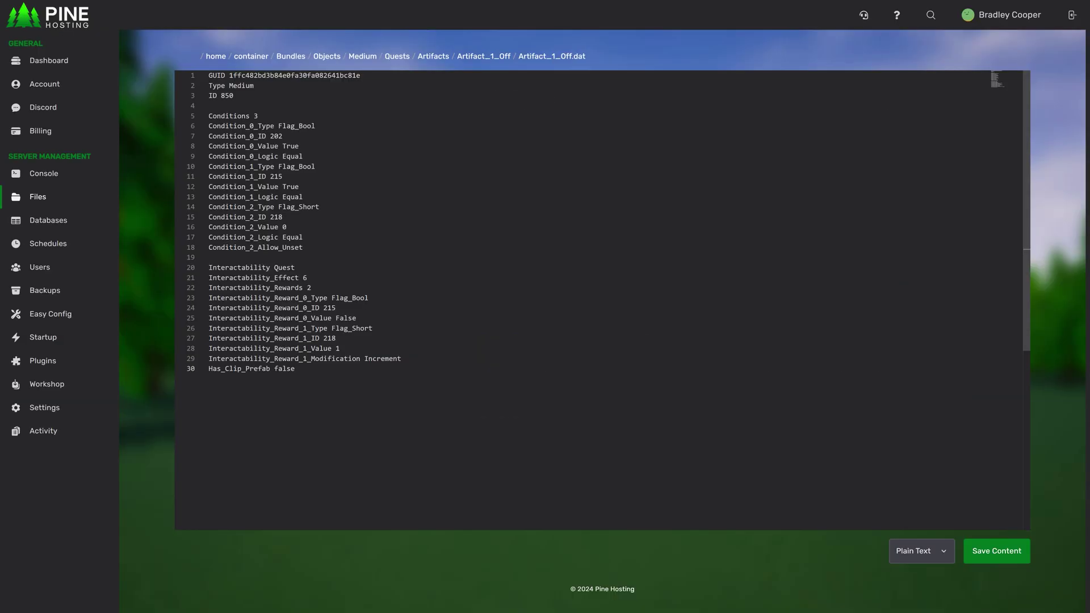
# Find Condition_2_Allow_Unset in Artifact_1_Off.dat and bring up the replace option.
pyautogui.scroll(-4, 1000, 85)
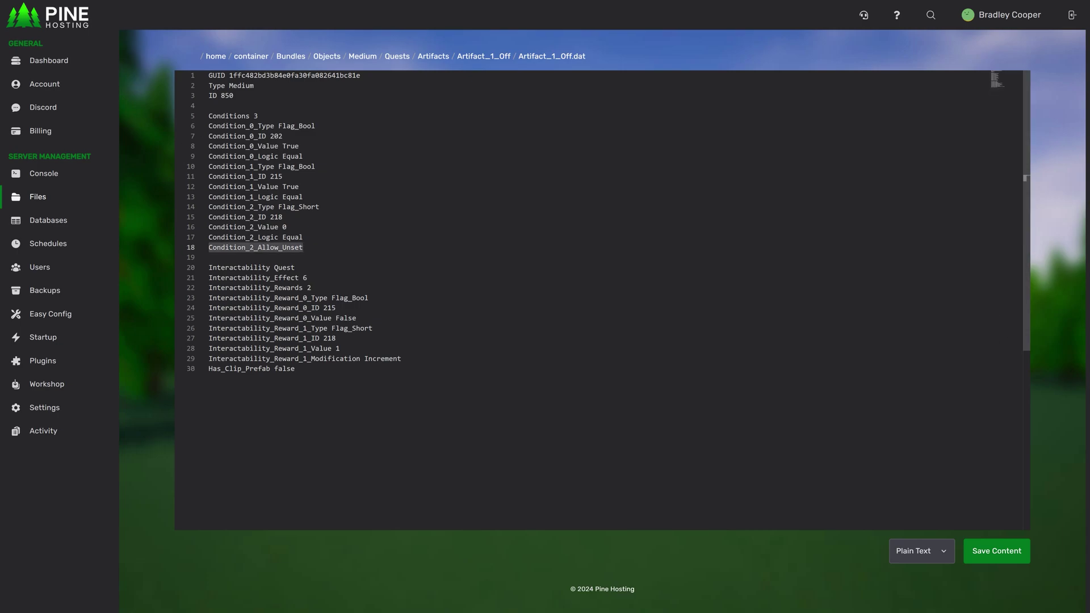
pyautogui.hotkey('ctrl', 'f')
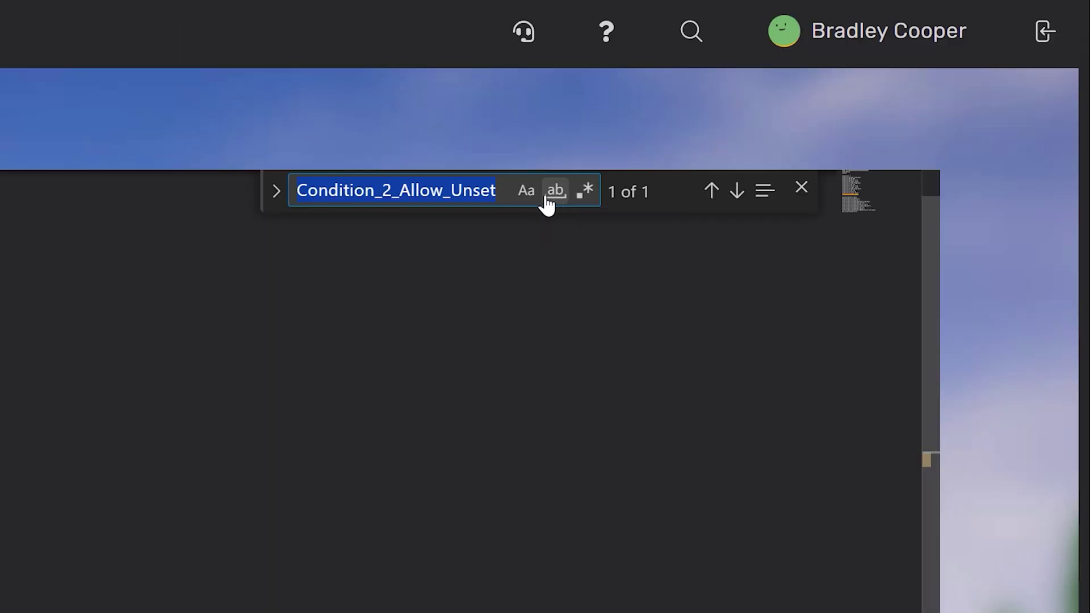
pyautogui.hotkey('ctrl', 'h')
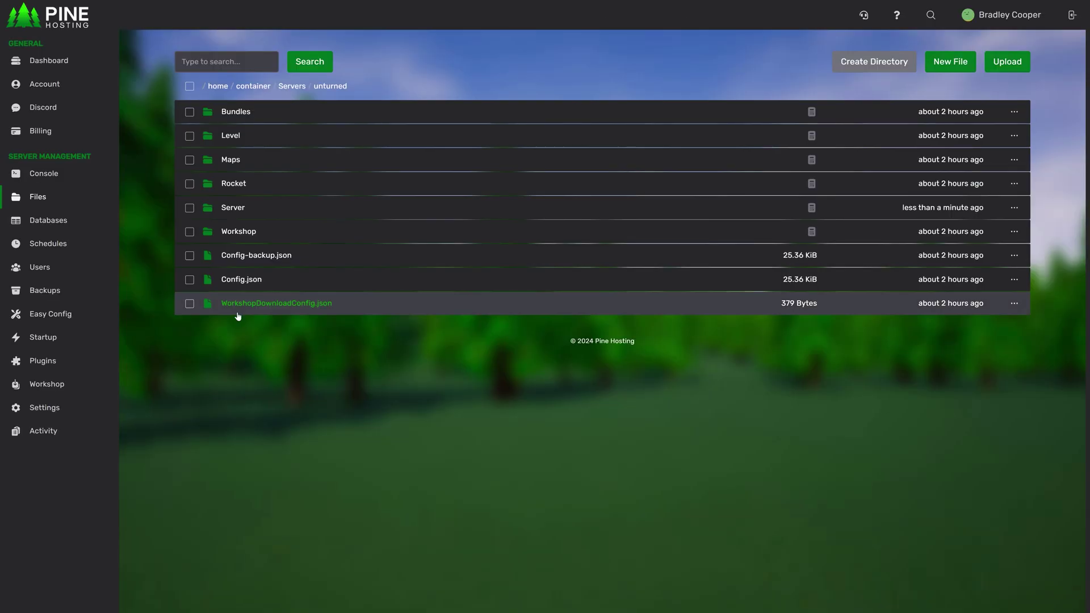
# Open Config.json and delete the opening brace after "Server": on line 22.
pyautogui.click(241, 280)
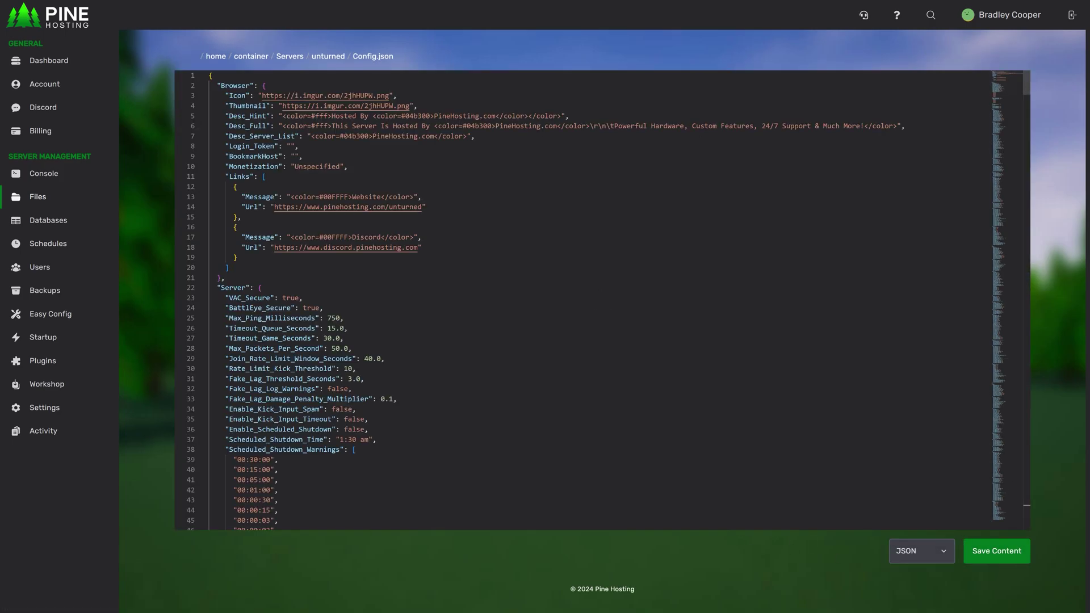
pyautogui.click(267, 308)
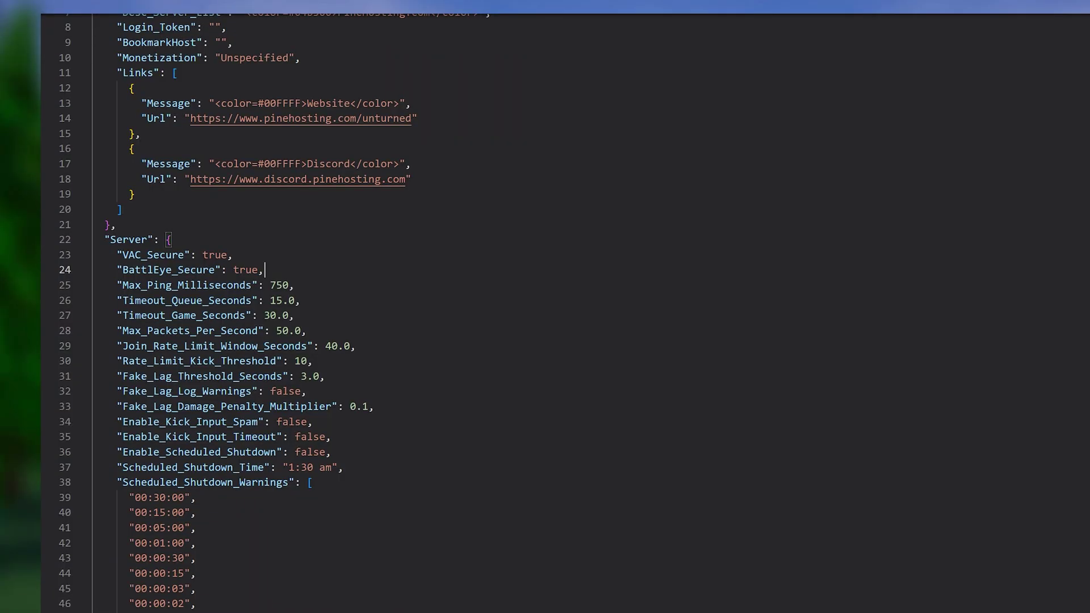
pyautogui.click(171, 239)
pyautogui.press('BackSpace')
pyautogui.moveTo(193, 256)
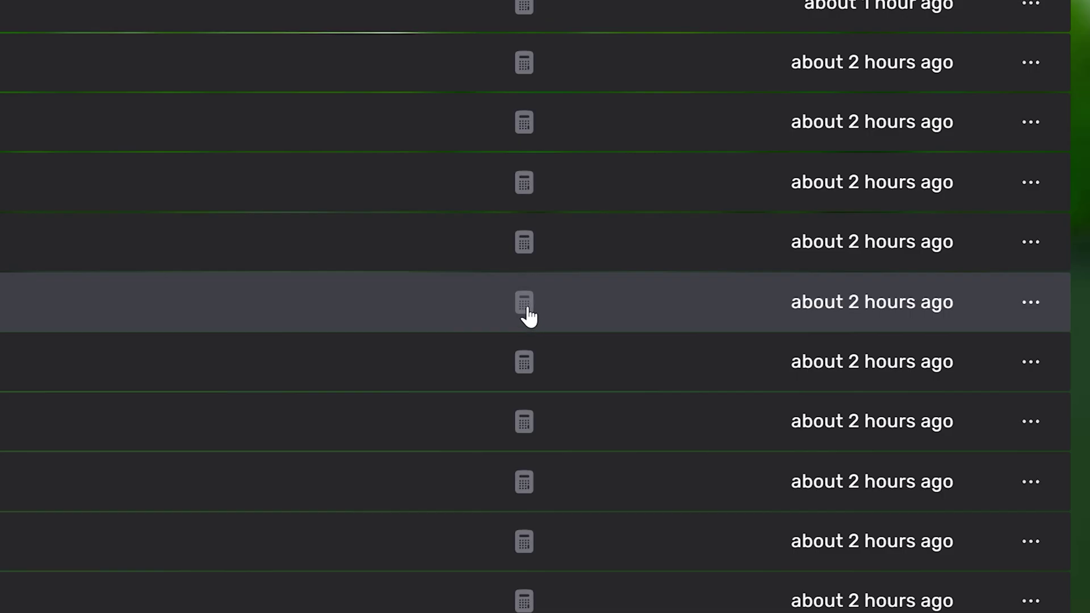
# Calculate the Logs folder's size, which comes out to 38.32 KiB.
pyautogui.click(812, 402)
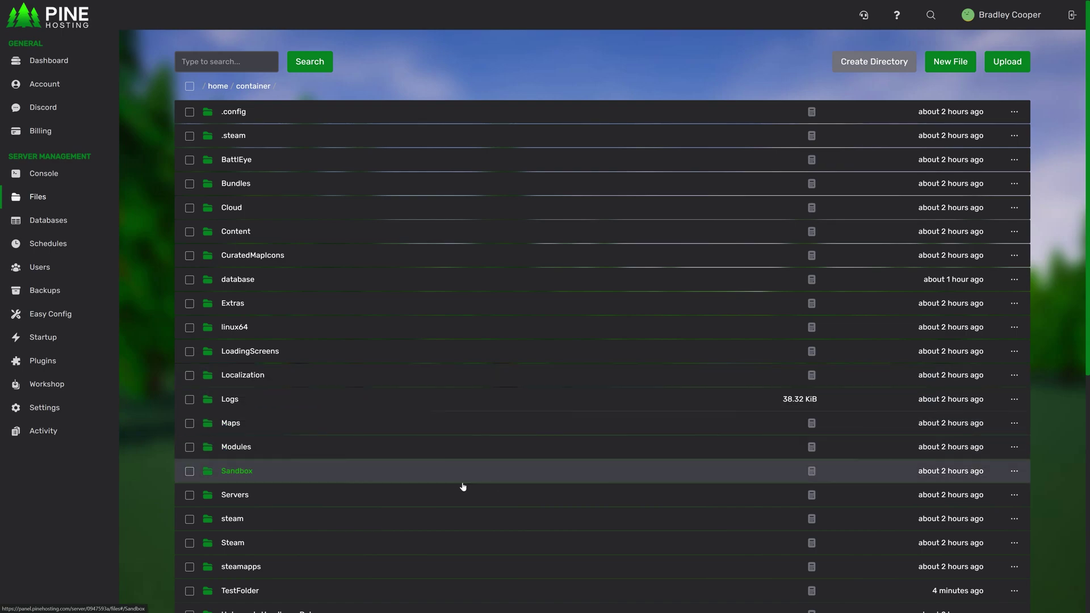
# Move the .config folder to the path /newfolder/.config.
pyautogui.click(1014, 112)
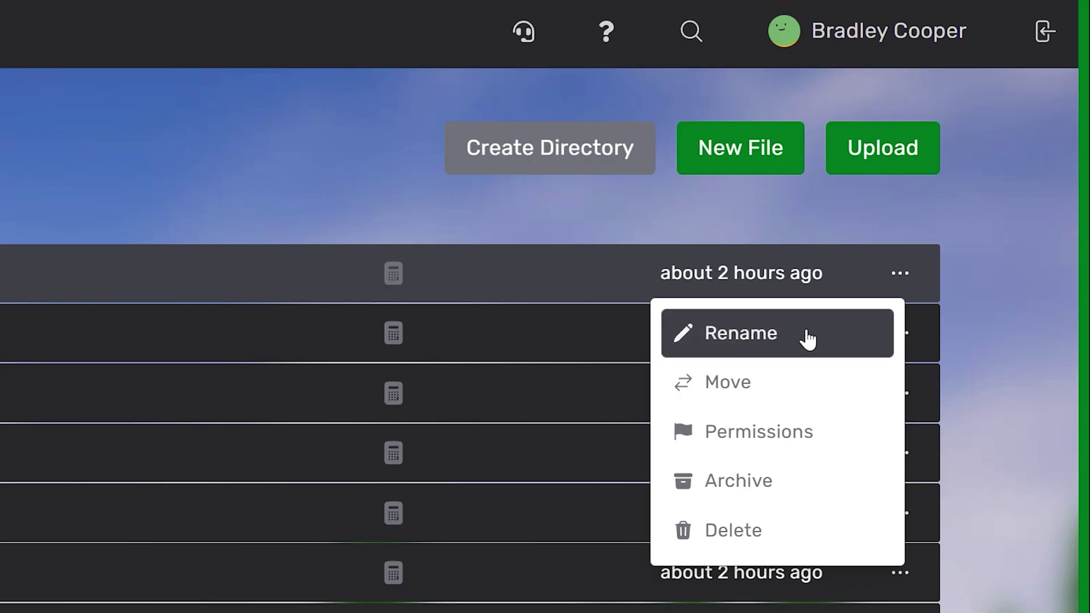
pyautogui.click(781, 382)
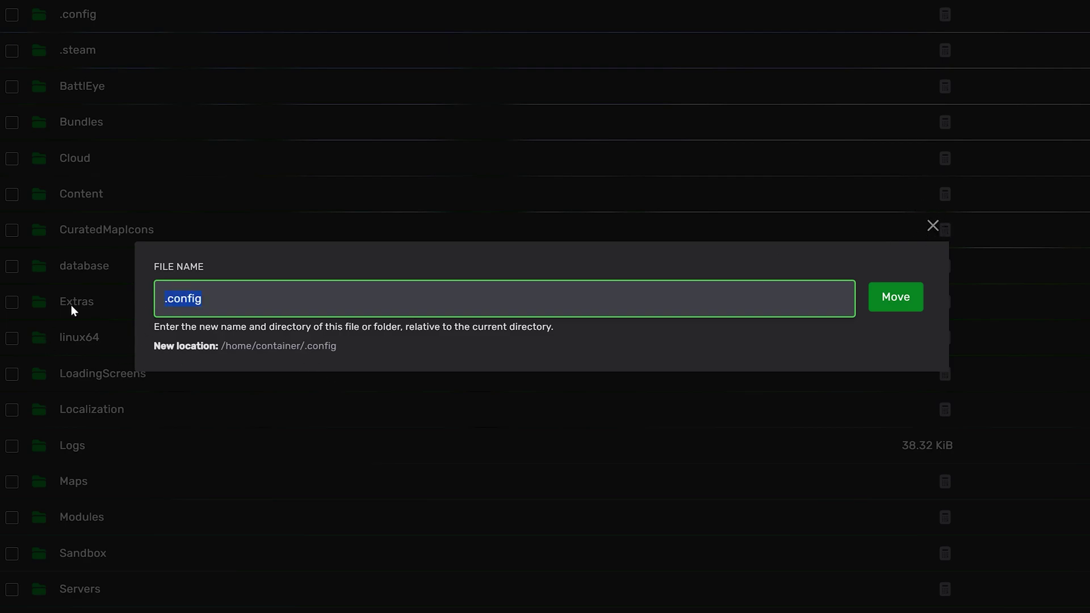
pyautogui.press('BackSpace')
pyautogui.write('/new')
pyautogui.press('BackSpace')
pyautogui.press('BackSpace')
pyautogui.press('BackSpace')
pyautogui.write('newfolder/.config')
pyautogui.press('Return')
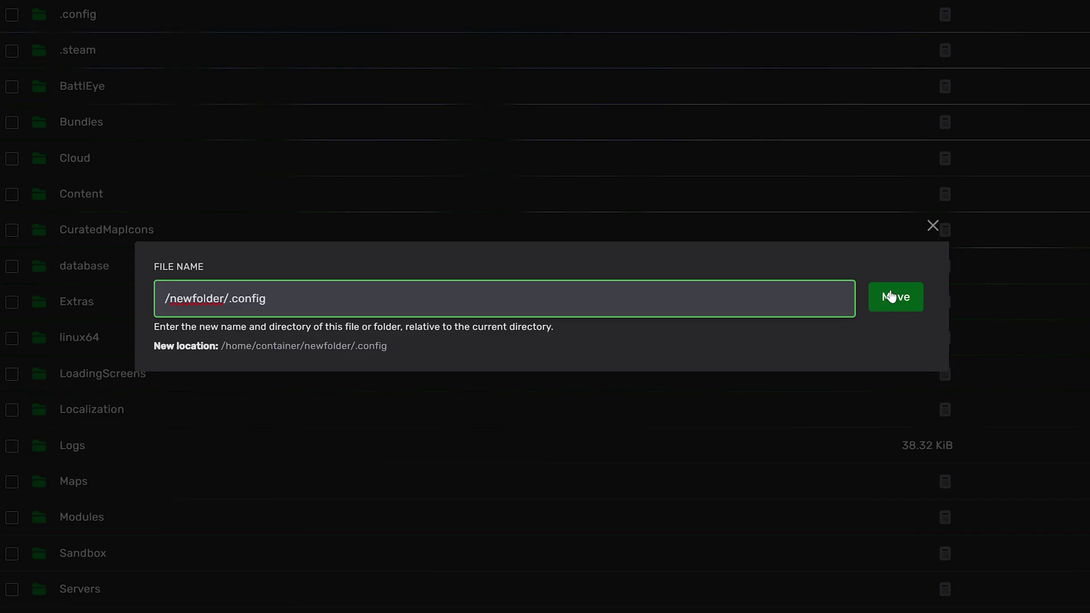
# Open newfolder and the moved .config folder inside it to confirm the move.
pyautogui.scroll(-2, 318, 346)
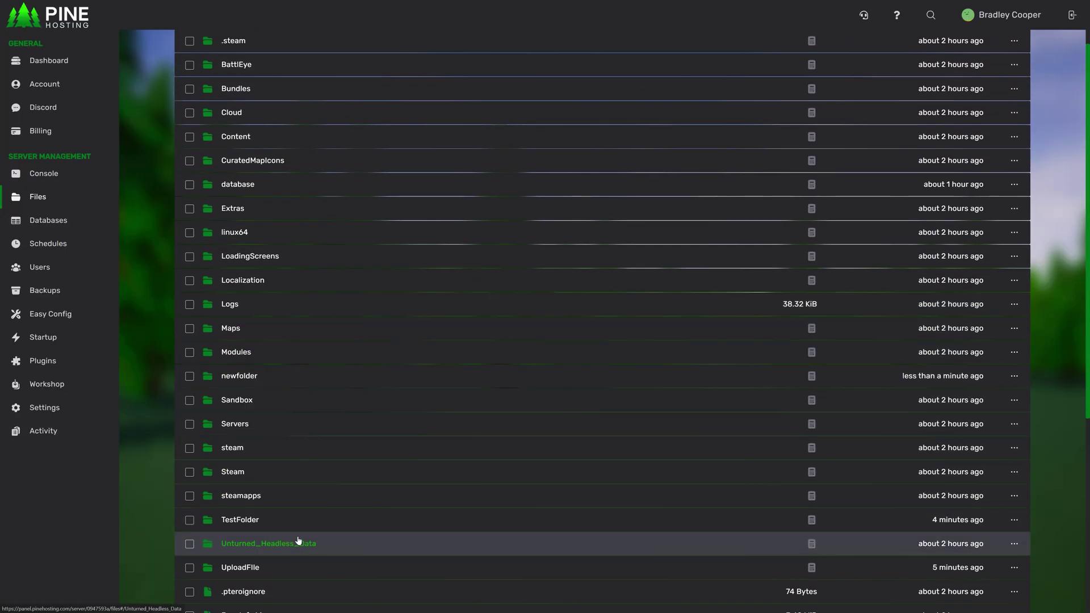
pyautogui.click(239, 376)
pyautogui.click(253, 111)
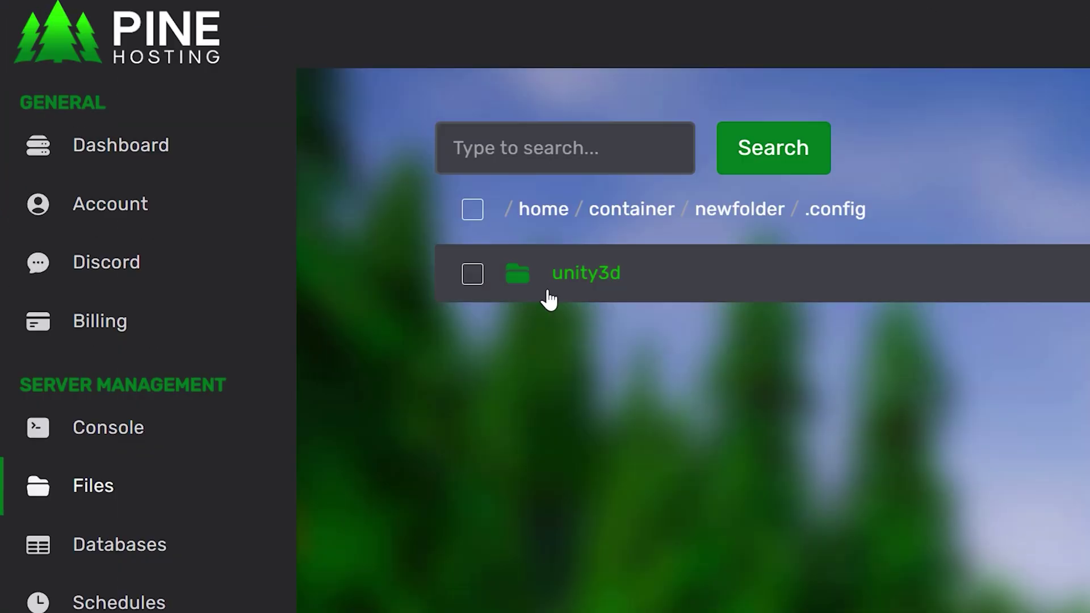
pyautogui.click(698, 215)
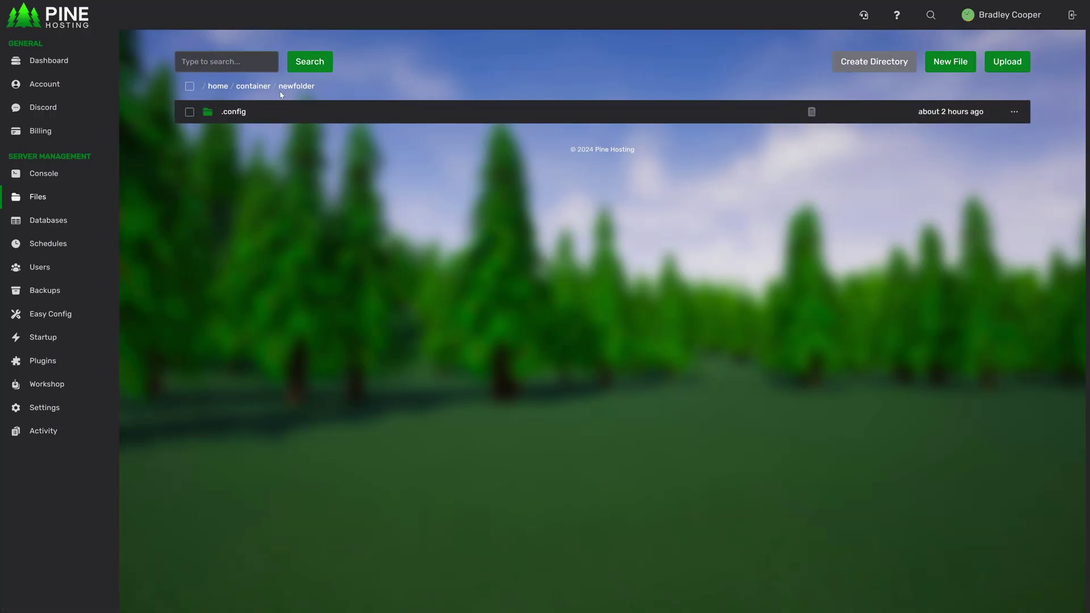
# Move .config back out of newfolder using the path /.. and return to container.
pyautogui.moveTo(278, 86); pyautogui.dragTo(296, 86)
pyautogui.click(1014, 112)
pyautogui.click(981, 155)
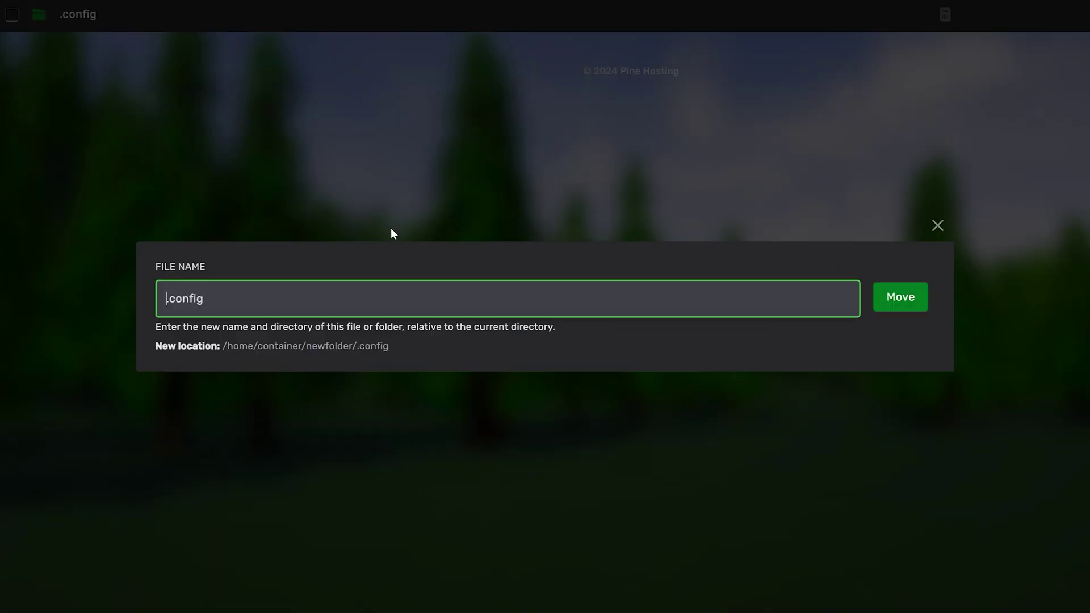
pyautogui.press('Home')
pyautogui.write('/')
pyautogui.write('..')
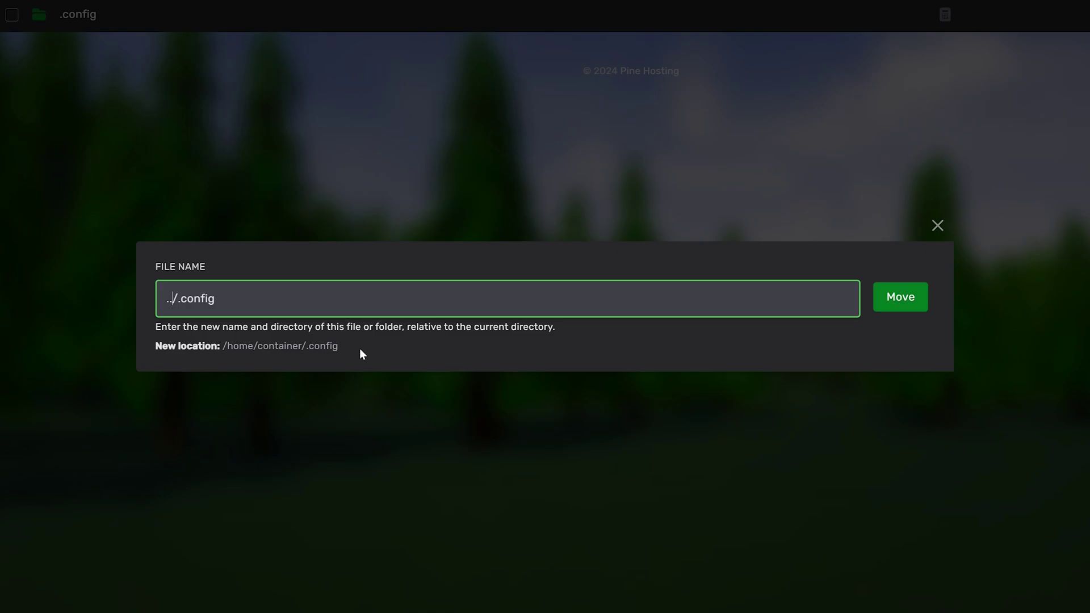
pyautogui.click(901, 300)
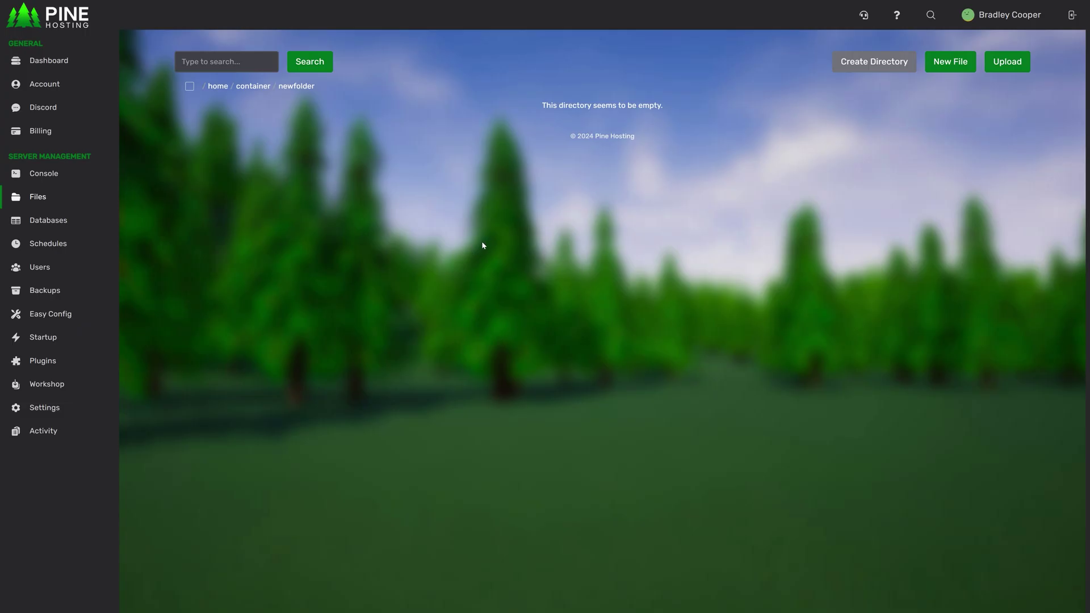
pyautogui.click(254, 87)
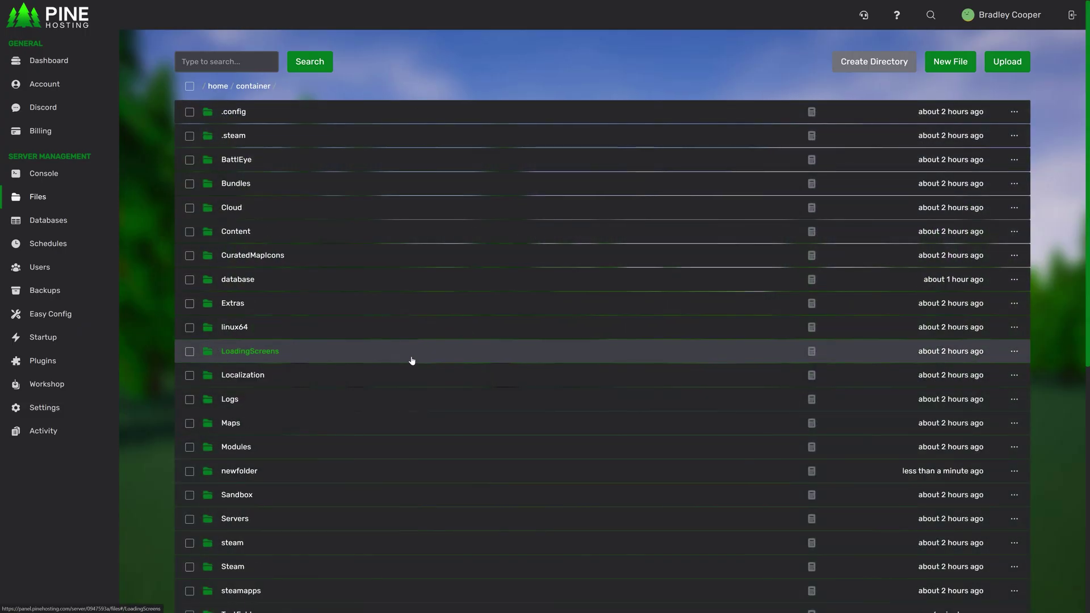
# Check the .config folder's 755 permissions, then duplicate .pteroignore as copy.pteroignore.
pyautogui.click(244, 119)
pyautogui.click(1014, 112)
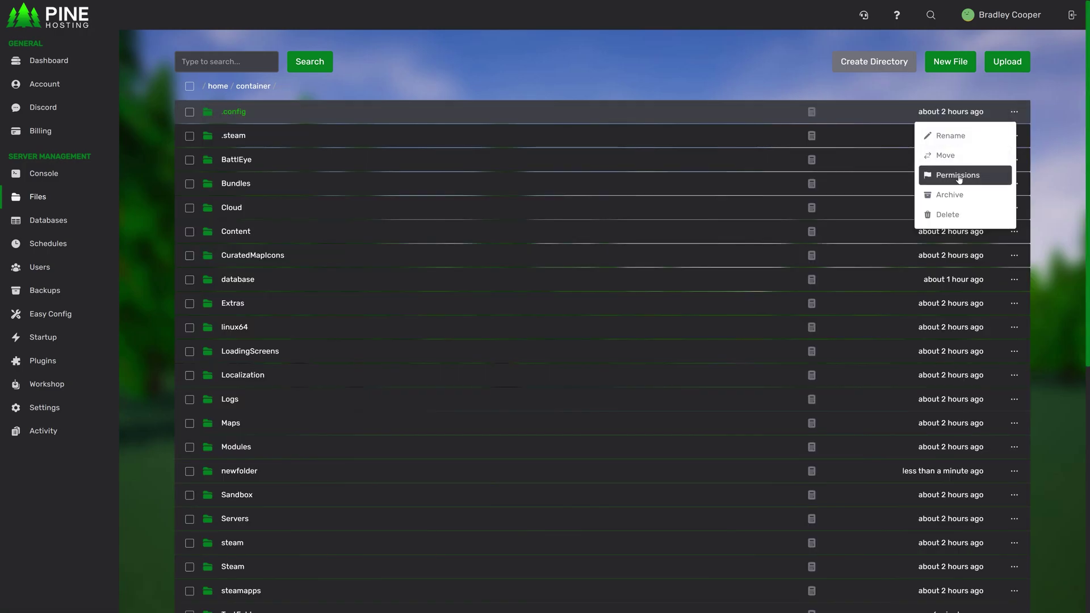
pyautogui.click(959, 176)
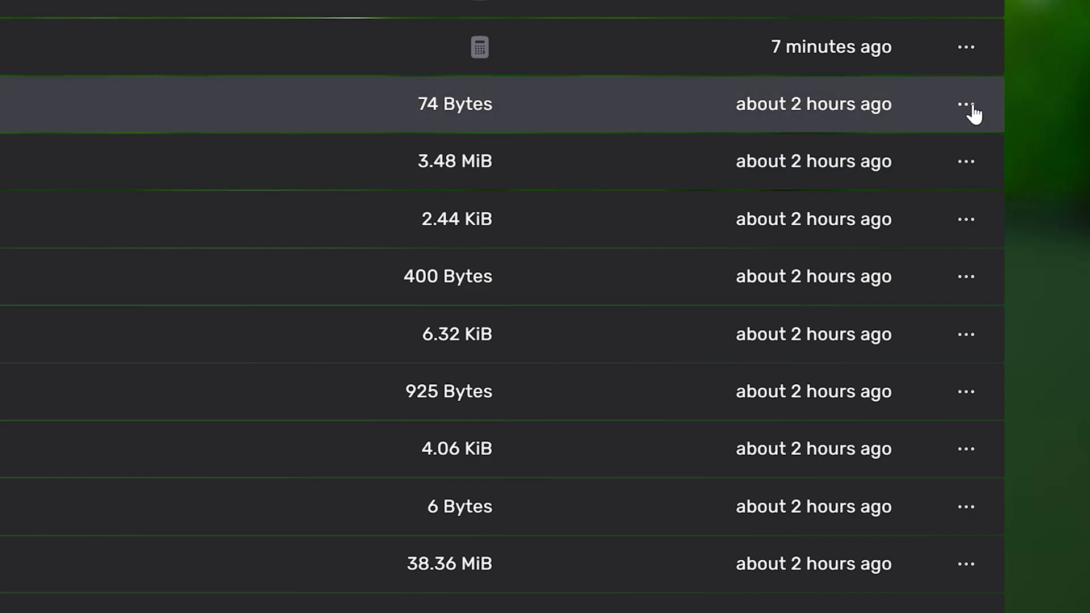
pyautogui.click(968, 107)
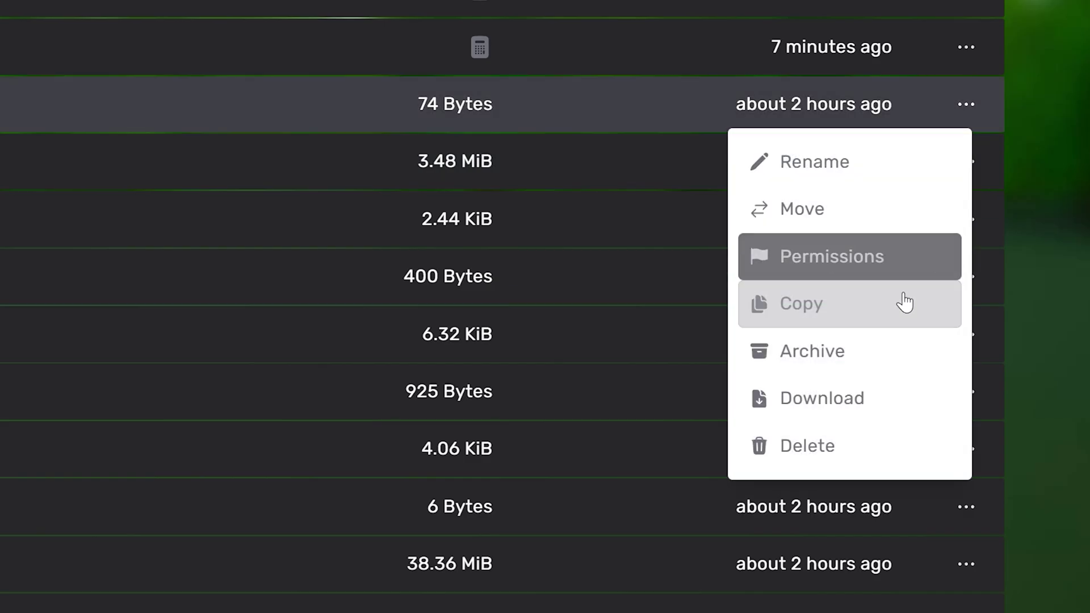
pyautogui.click(859, 309)
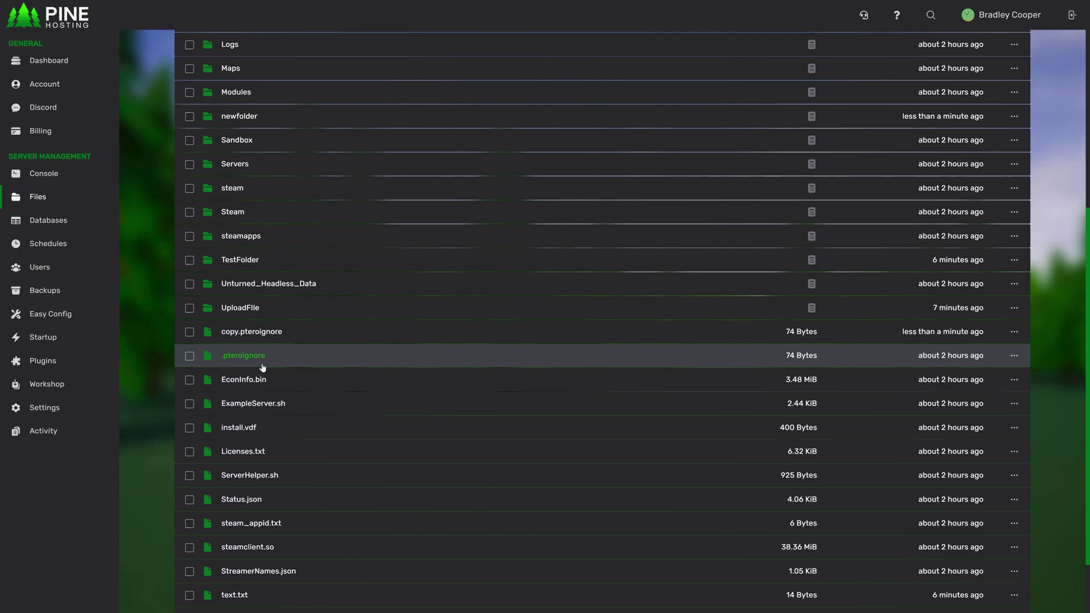
# Compress the Servers folder into a .tar.gz archive.
pyautogui.scroll(6, 318, 431)
pyautogui.click(1014, 519)
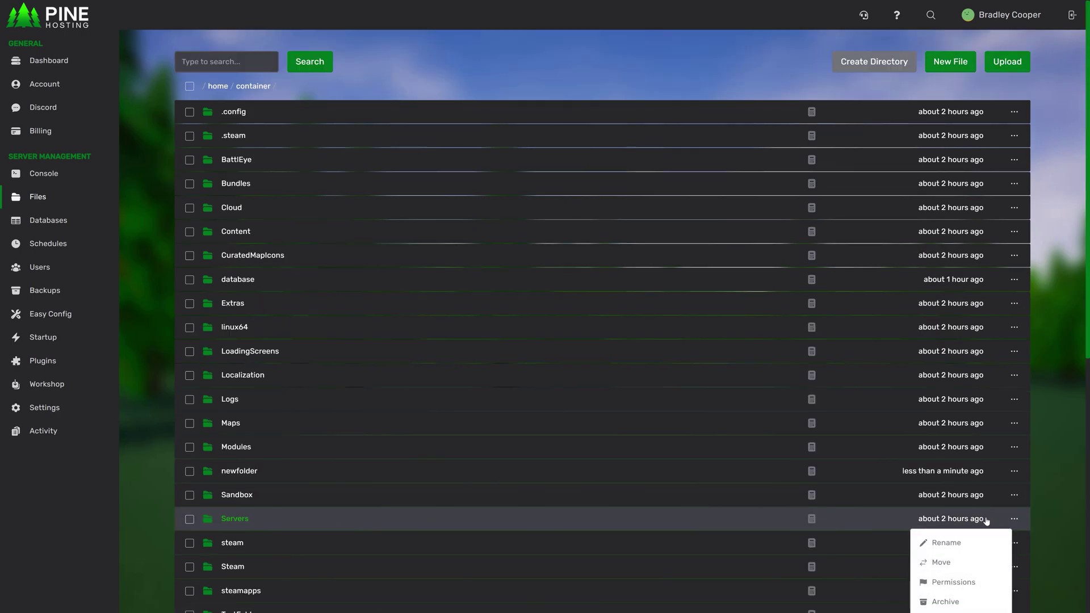
pyautogui.scroll(-1, 965, 511)
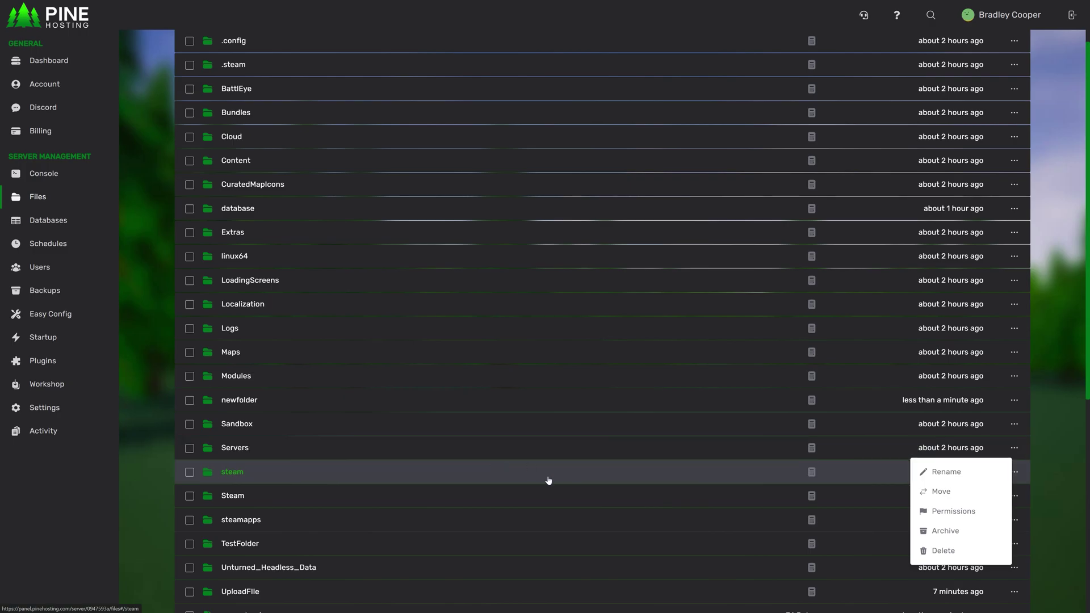
pyautogui.click(942, 532)
# Unarchive the new archive-2024-11-19T153249-0500.tar.gz file.
pyautogui.scroll(-5, 601, 453)
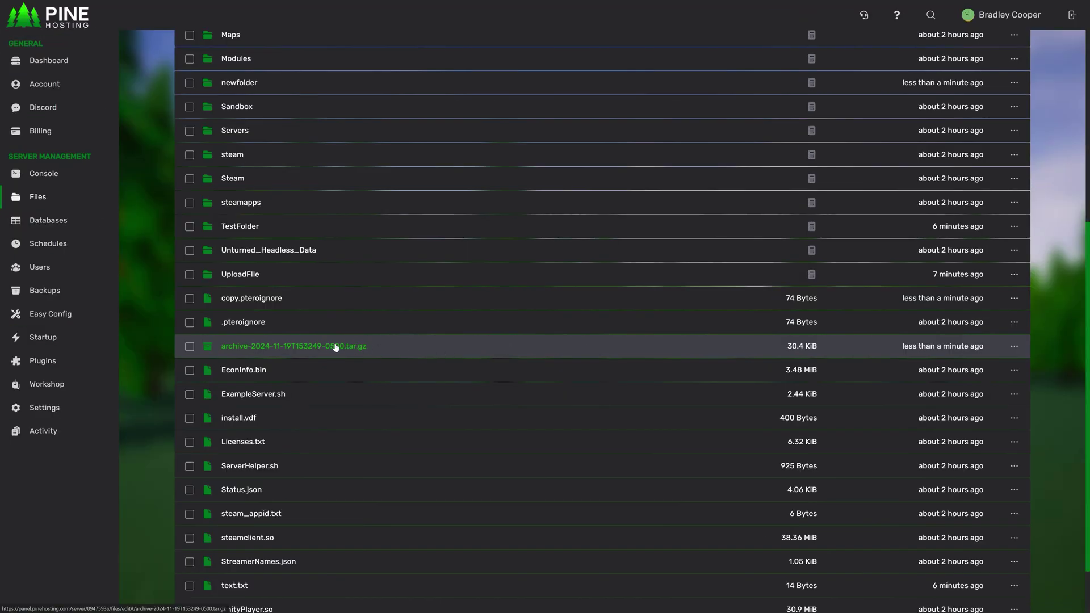
pyautogui.click(1015, 347)
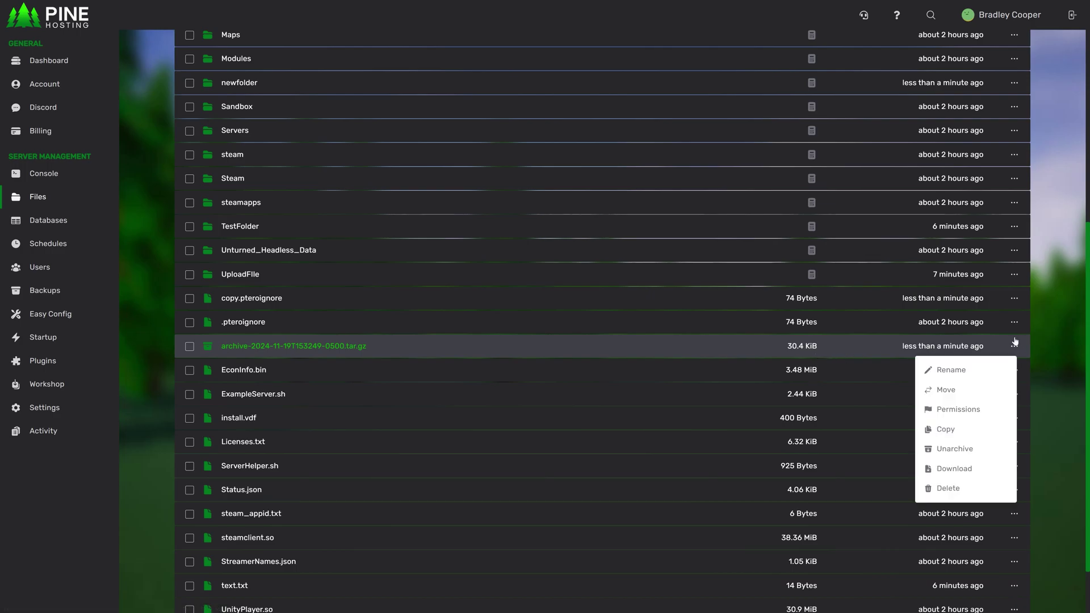
pyautogui.click(968, 449)
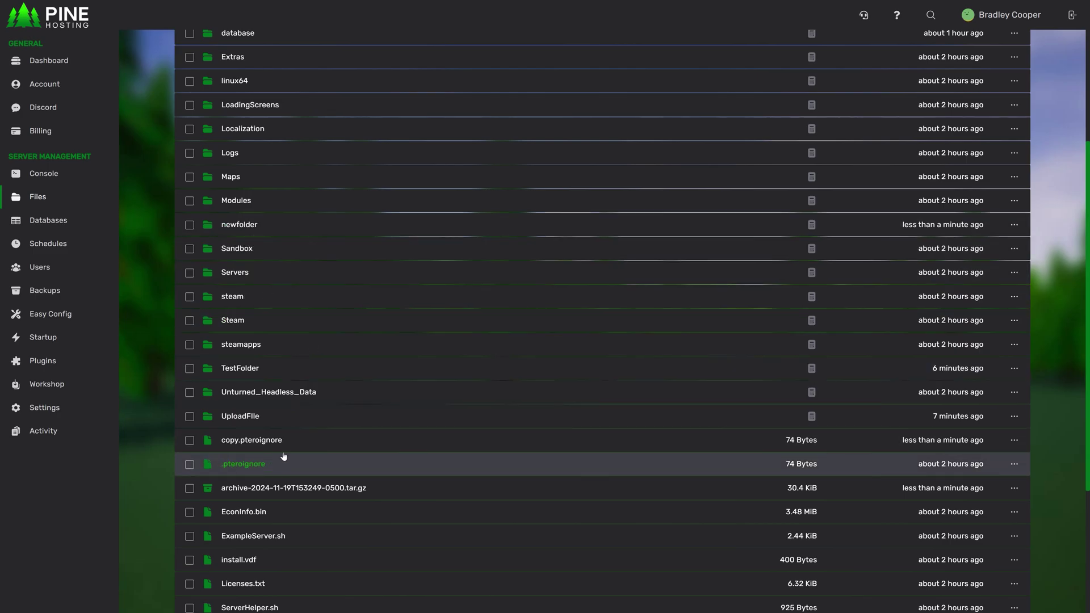
# Download Licenses.txt to the computer.
pyautogui.scroll(-2, 724, 430)
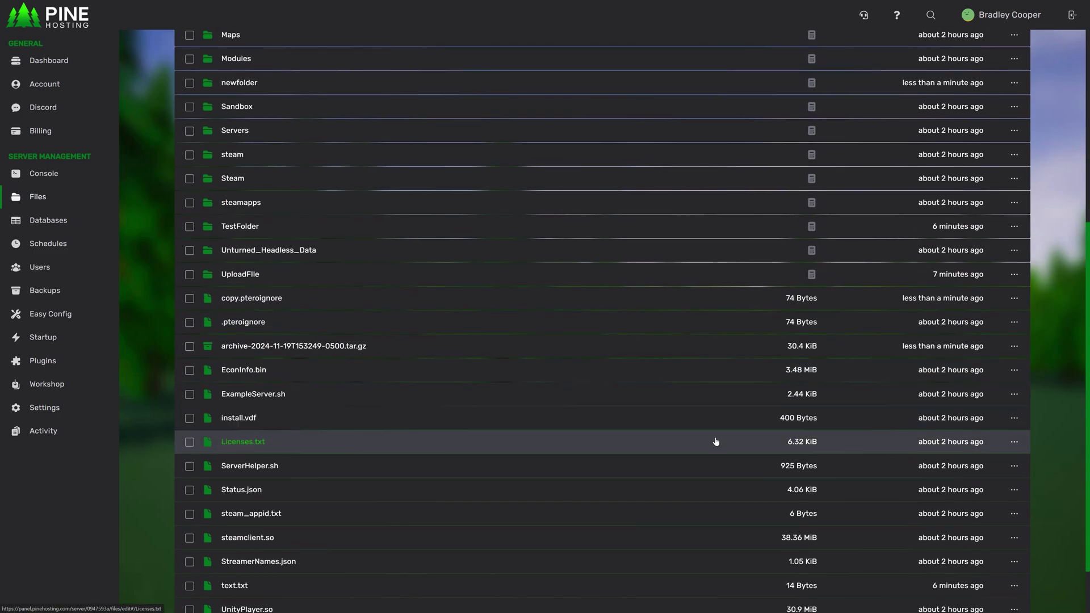
pyautogui.scroll(-1, 713, 466)
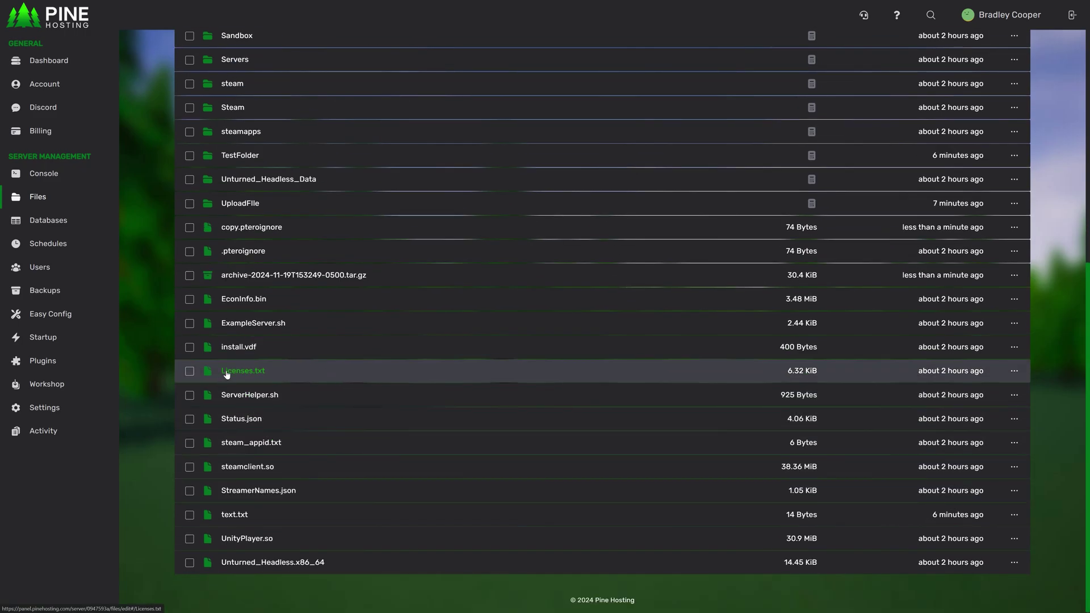
pyautogui.click(1015, 372)
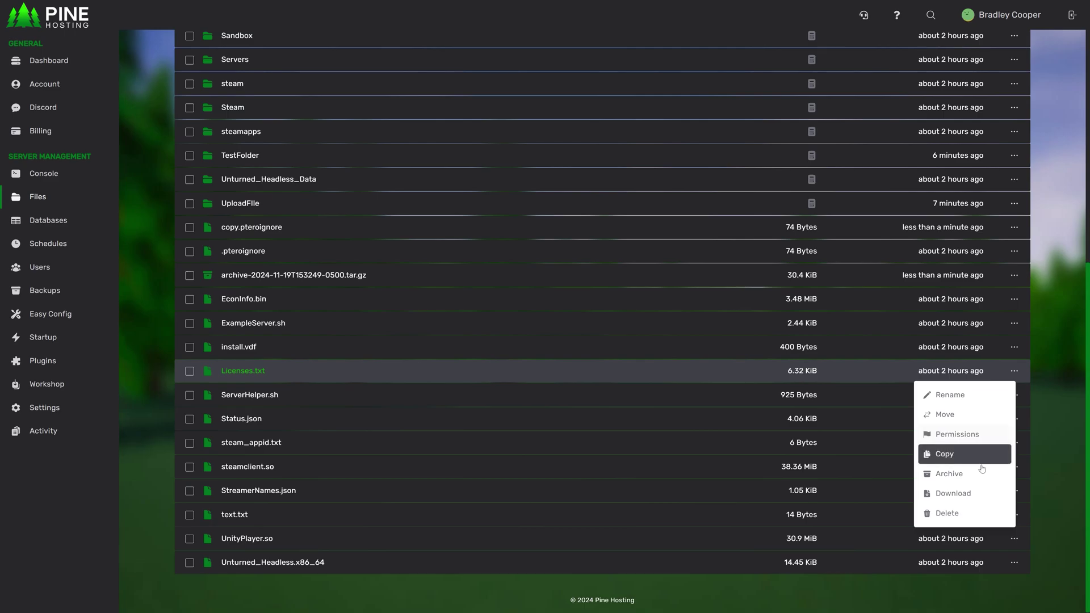
pyautogui.click(960, 492)
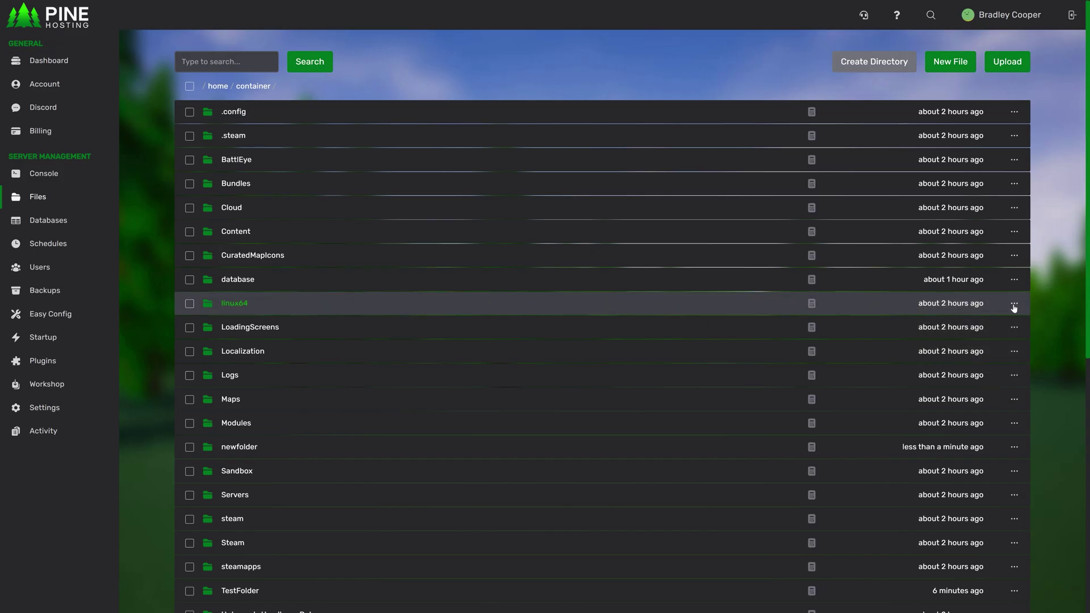
# Delete the database folder and confirm the deletion.
pyautogui.click(1014, 280)
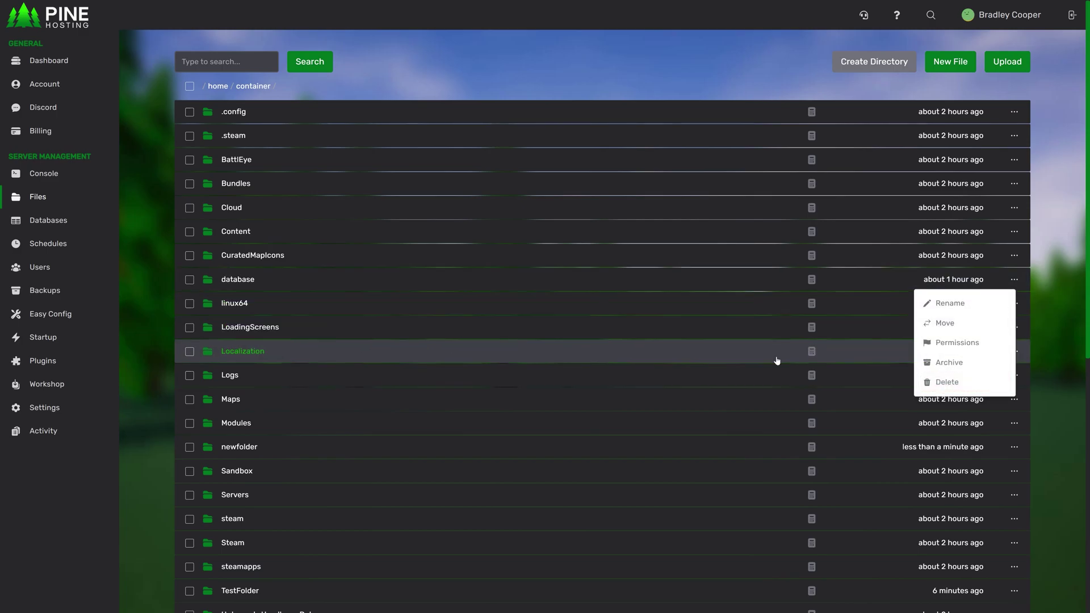
pyautogui.click(940, 382)
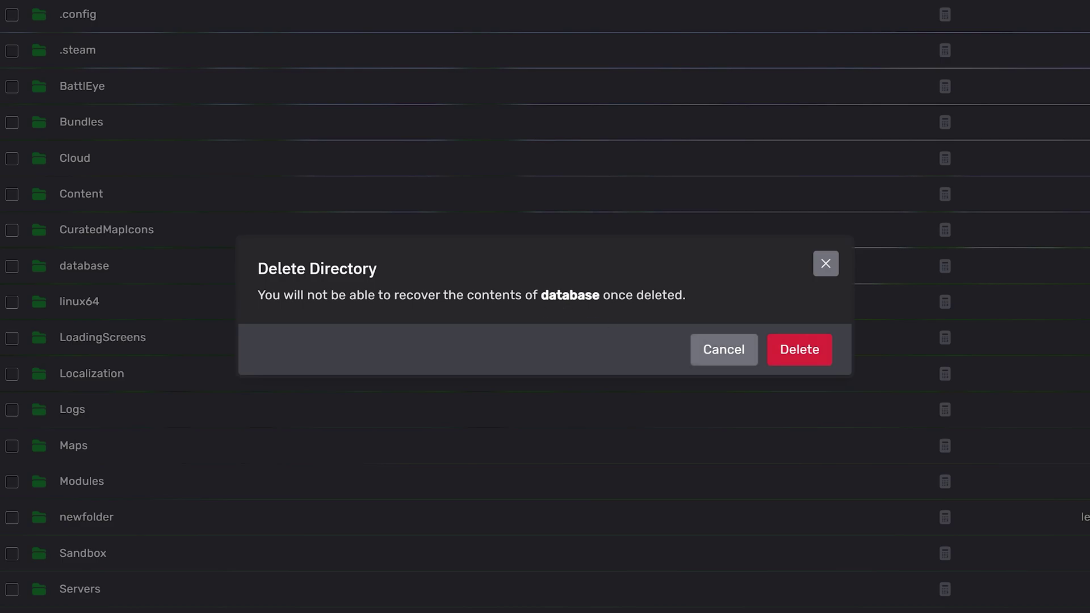
pyautogui.click(810, 358)
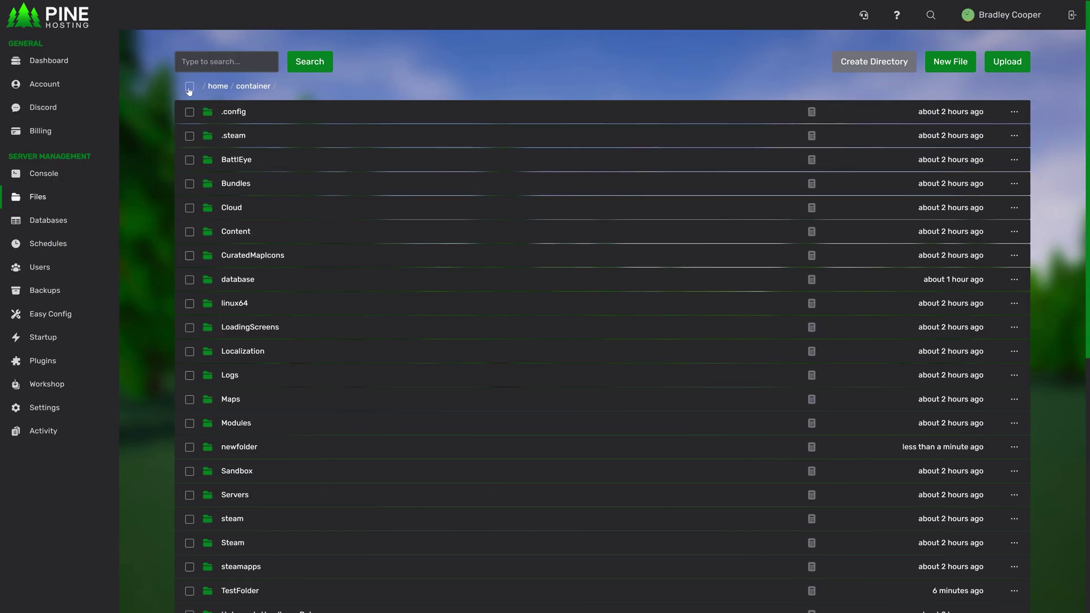
# Tick Content, CuratedMapIcons and Logs, then toggle the header checkbox to select all items.
pyautogui.click(190, 231)
pyautogui.click(189, 256)
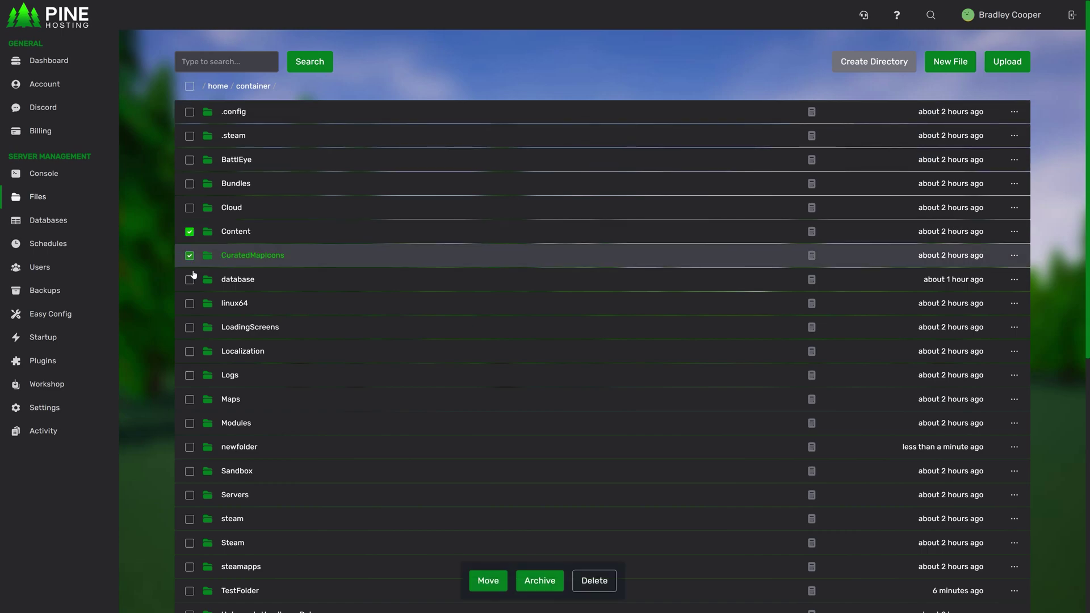
pyautogui.click(189, 375)
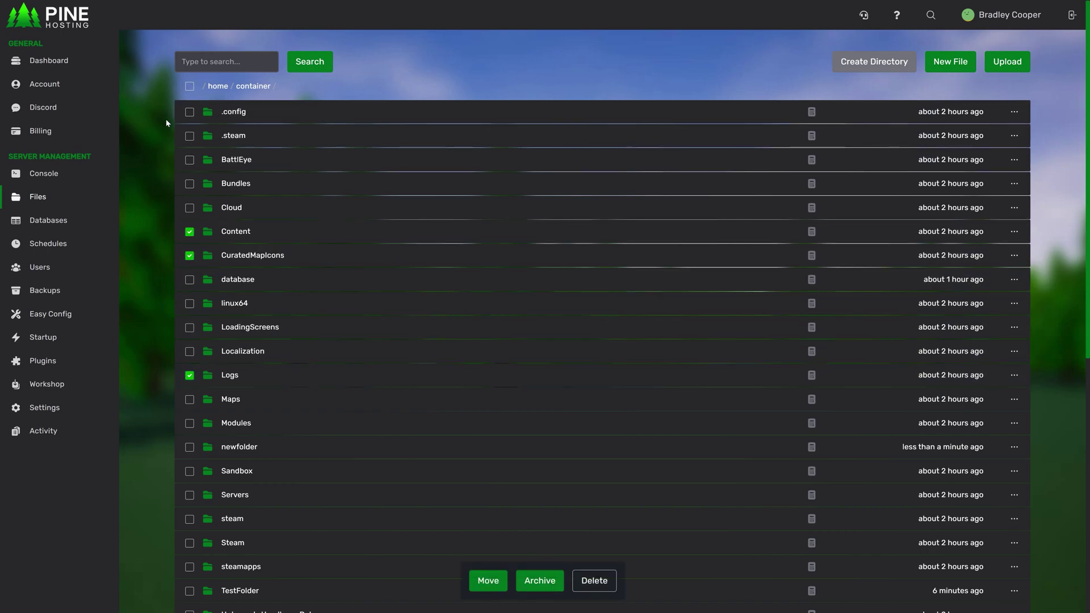
pyautogui.click(189, 87)
pyautogui.click(190, 87)
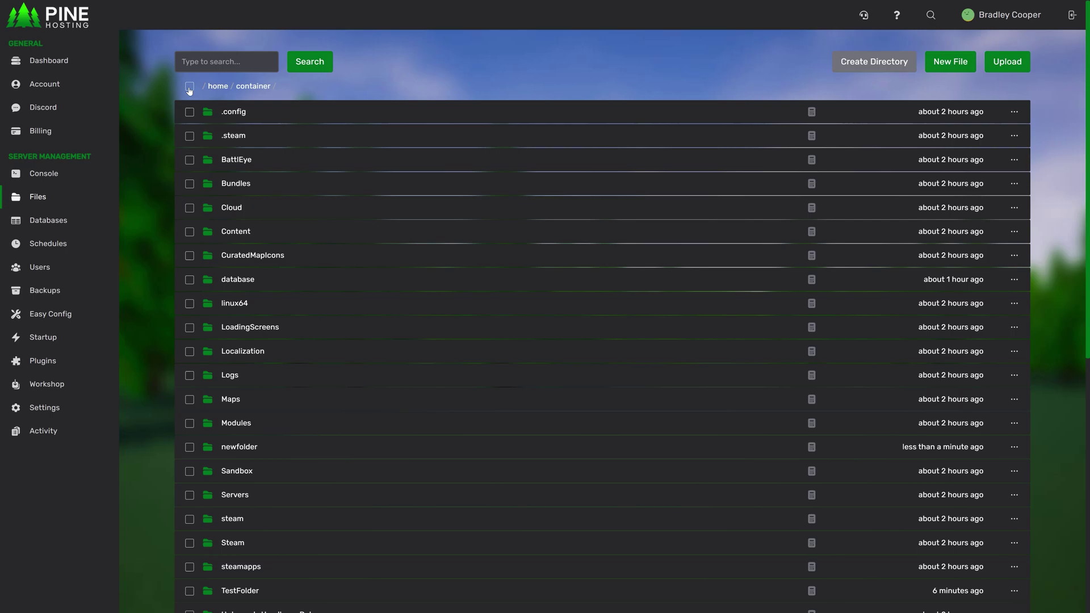
pyautogui.click(190, 88)
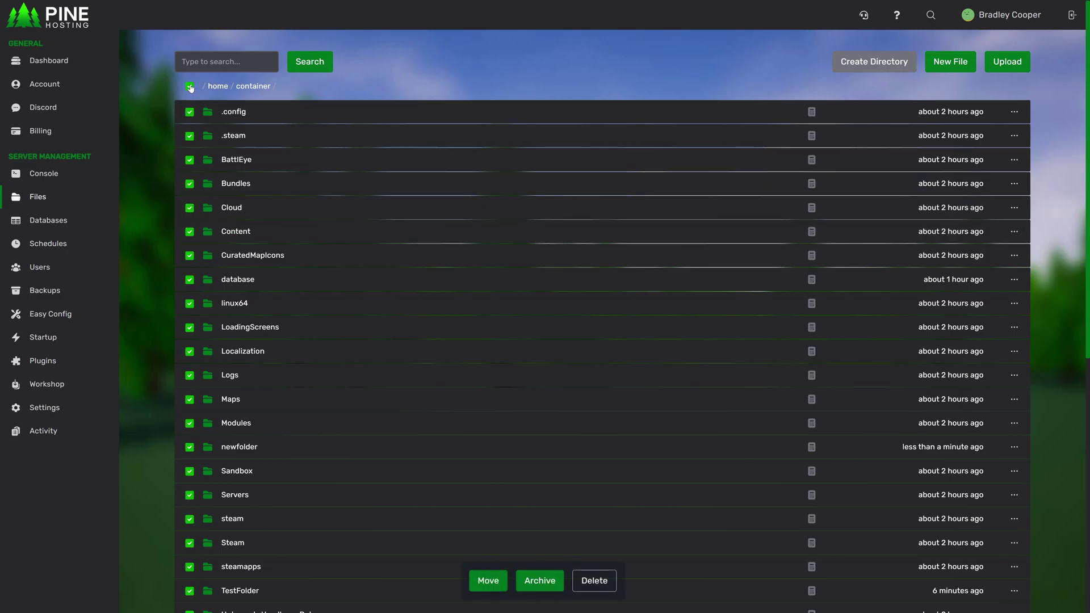